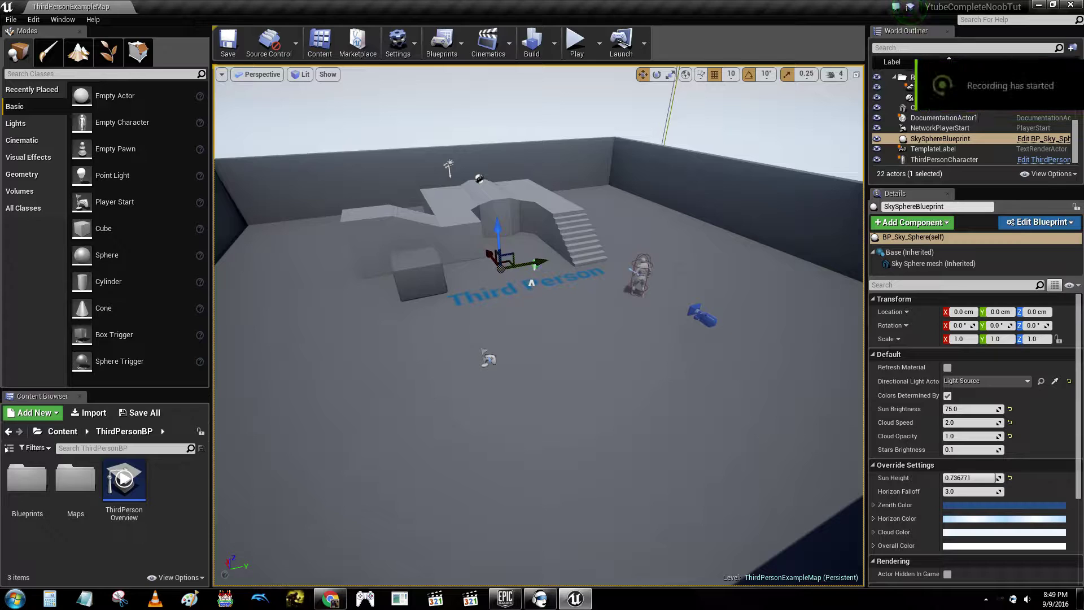
Look over the Third Person template level from several angles, including its stairs, walkway and surrounding walls.
{"action": "right_click_drag", "start_coordinate": [540, 326], "coordinate": [525, 265]}
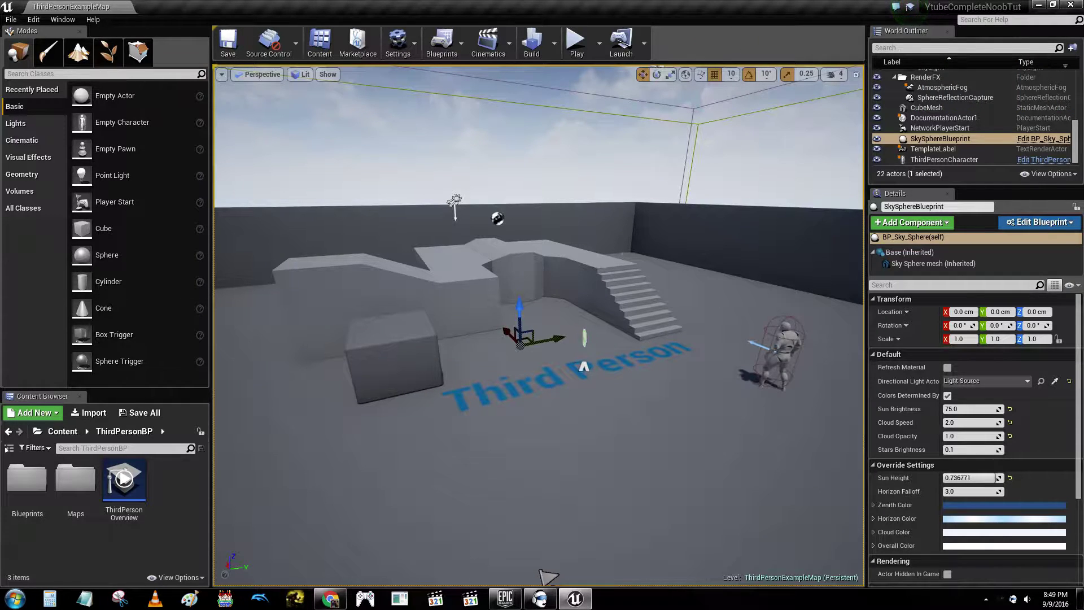
{"action": "right_click", "coordinate": [613, 286]}
{"action": "right_click_drag", "start_coordinate": [624, 189], "coordinate": [565, 191]}
{"action": "scroll", "coordinate": [150, 201], "scroll_direction": "down", "scroll_amount": 1}
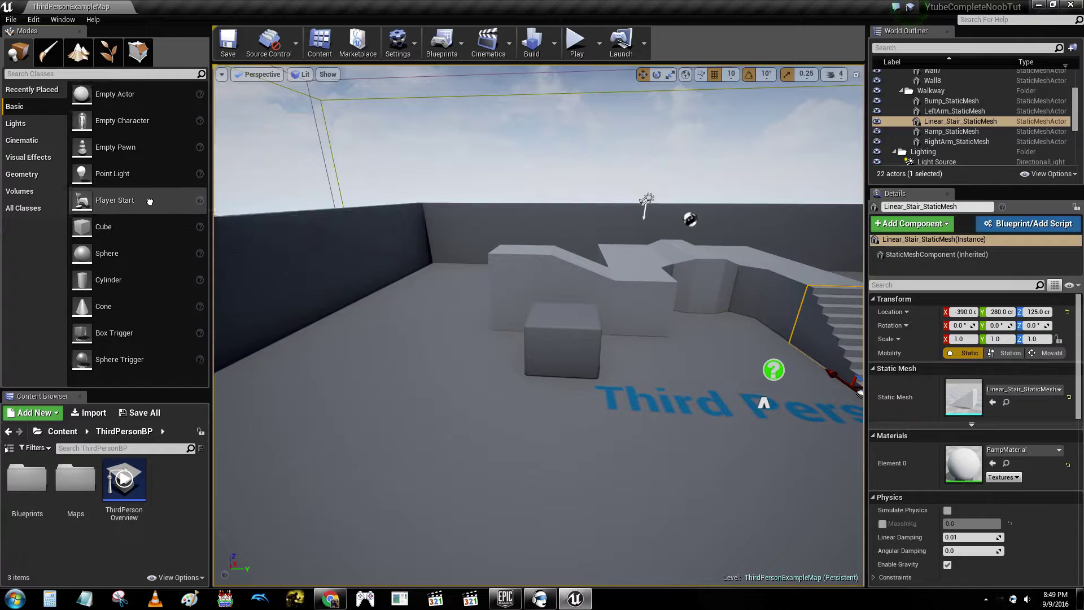
{"action": "left_click", "coordinate": [668, 155]}
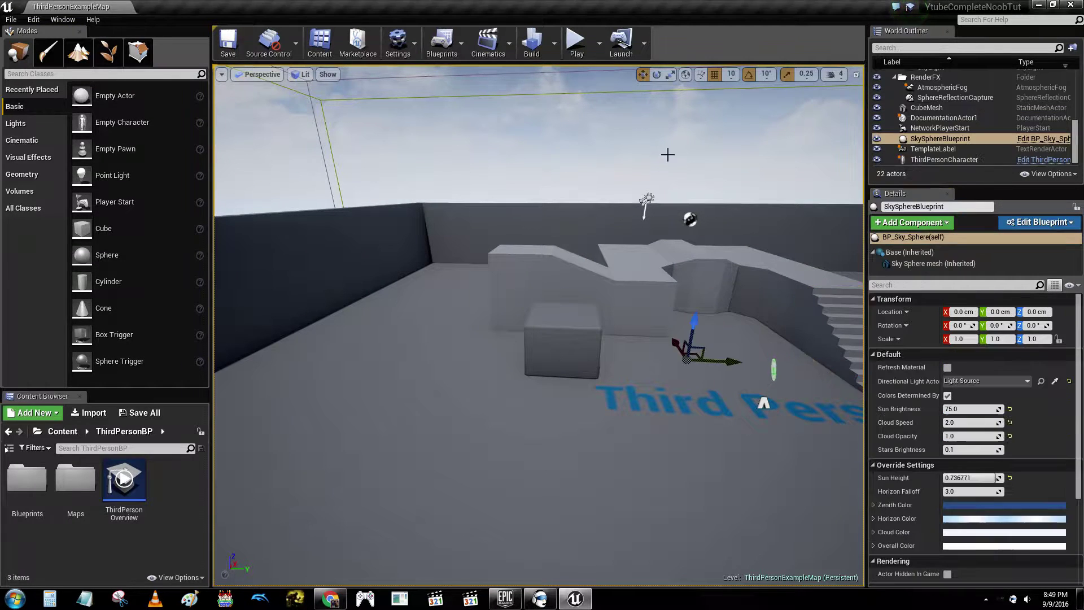
{"action": "key", "text": "s"}
{"action": "right_click_drag", "start_coordinate": [669, 155], "coordinate": [684, 179]}
{"action": "key", "text": "s"}
{"action": "key", "text": "w"}
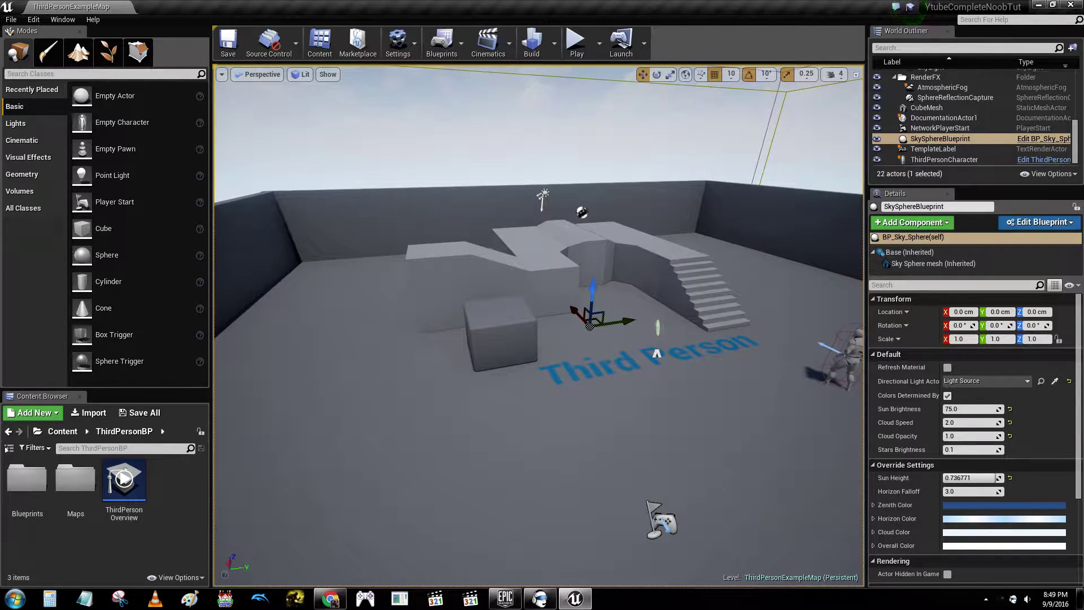
Delete the four arena walls surrounding the level.
{"action": "right_click_drag", "start_coordinate": [441, 196], "coordinate": [316, 194]}
{"action": "left_click", "coordinate": [553, 221]}
{"action": "key", "text": "Delete"}
{"action": "right_click_drag", "start_coordinate": [554, 220], "coordinate": [630, 219]}
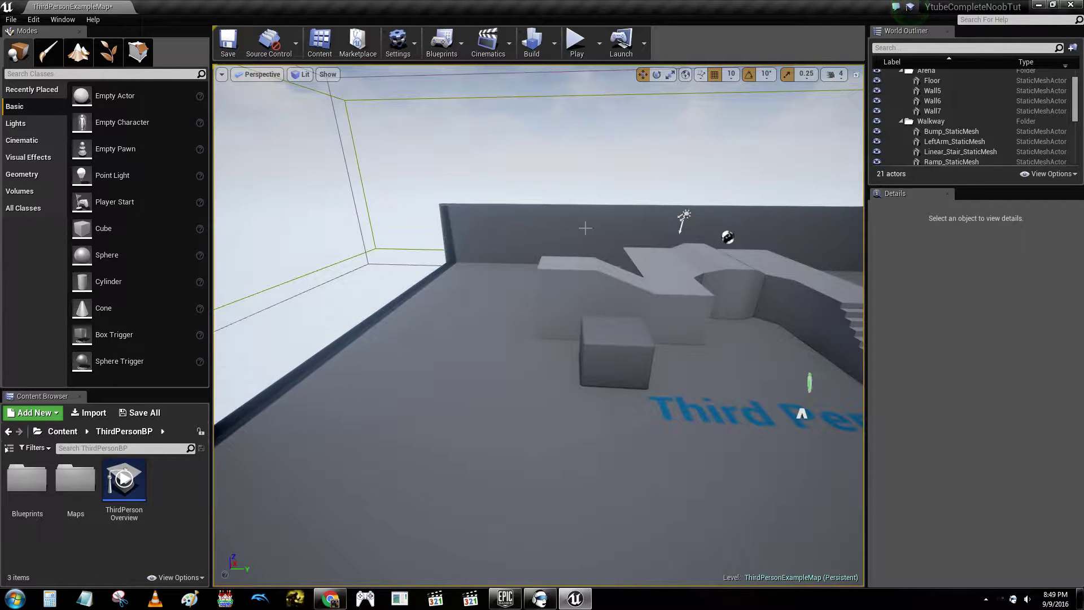
{"action": "left_click", "coordinate": [586, 228]}
{"action": "right_click_drag", "start_coordinate": [591, 168], "coordinate": [605, 168]}
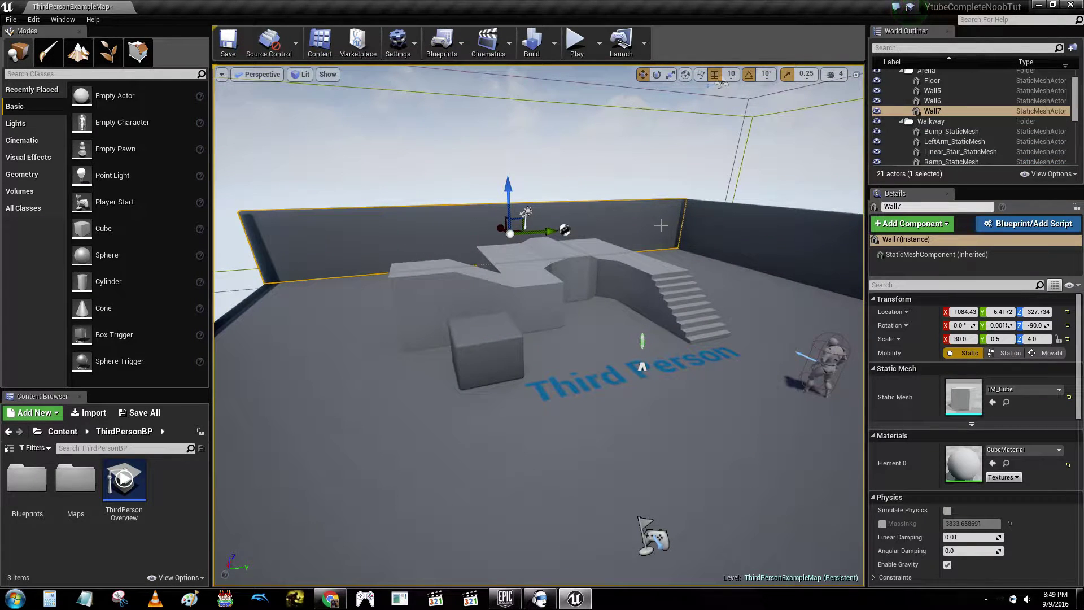
{"action": "key", "text": "Delete"}
{"action": "right_click_drag", "start_coordinate": [649, 221], "coordinate": [740, 197]}
{"action": "left_click", "coordinate": [625, 242]}
{"action": "key", "text": "Delete"}
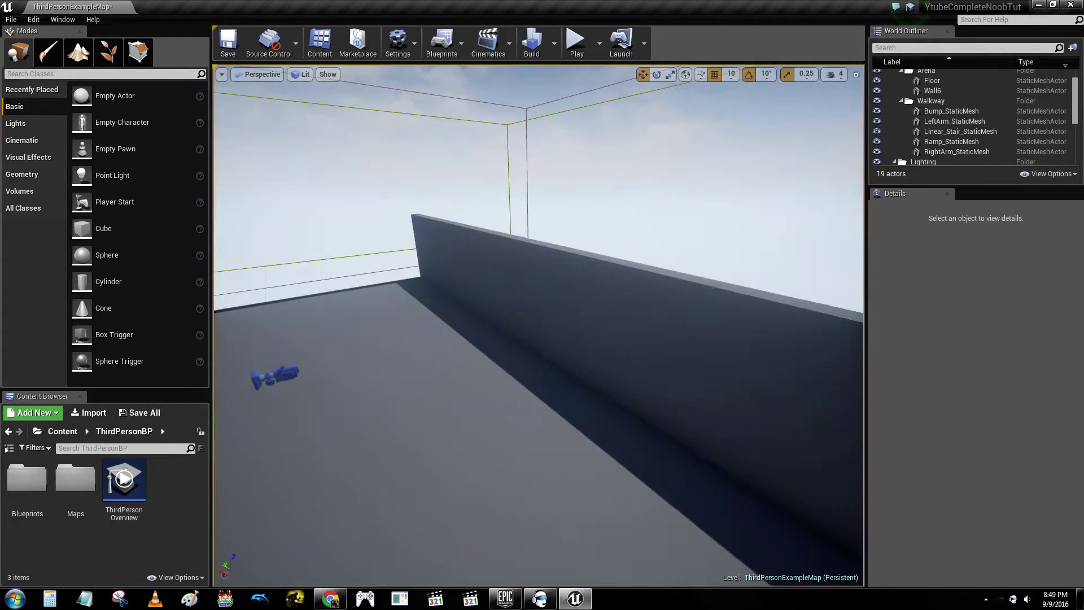
{"action": "left_click", "coordinate": [509, 265]}
{"action": "key", "text": "Delete"}
Delete the walkway's right arm, linear stair and left arm meshes.
{"action": "right_click_drag", "start_coordinate": [499, 260], "coordinate": [389, 259]}
{"action": "left_click", "coordinate": [451, 276]}
{"action": "key", "text": "Delete"}
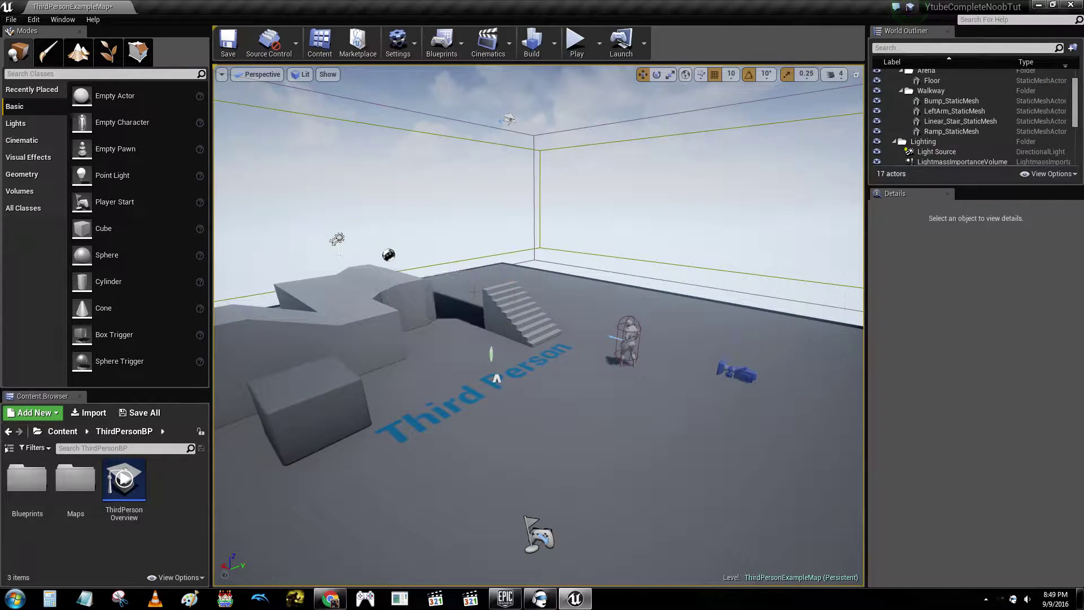
{"action": "left_click", "coordinate": [502, 304]}
{"action": "key", "text": "Delete"}
{"action": "left_click", "coordinate": [368, 296]}
{"action": "key", "text": "Delete"}
Delete the walkway's bump and ramp meshes along with the cube standing beside them.
{"action": "left_click", "coordinate": [388, 287]}
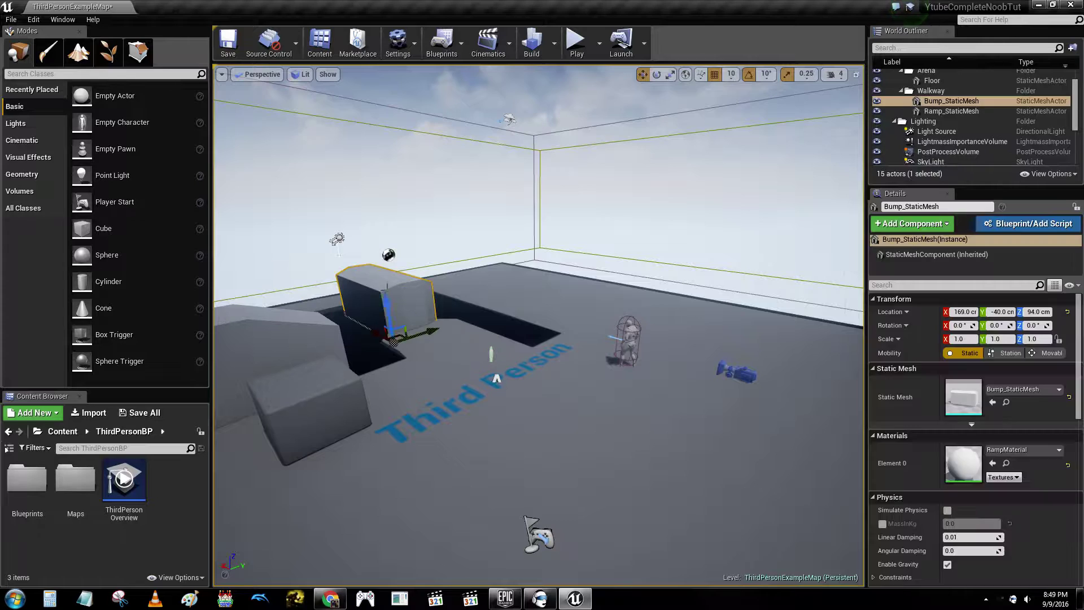
{"action": "key", "text": "Delete"}
{"action": "left_click", "coordinate": [309, 335]}
{"action": "key", "text": "Delete"}
{"action": "right_click_drag", "start_coordinate": [309, 334], "coordinate": [227, 334]}
{"action": "left_click", "coordinate": [547, 375]}
{"action": "key", "text": "Delete"}
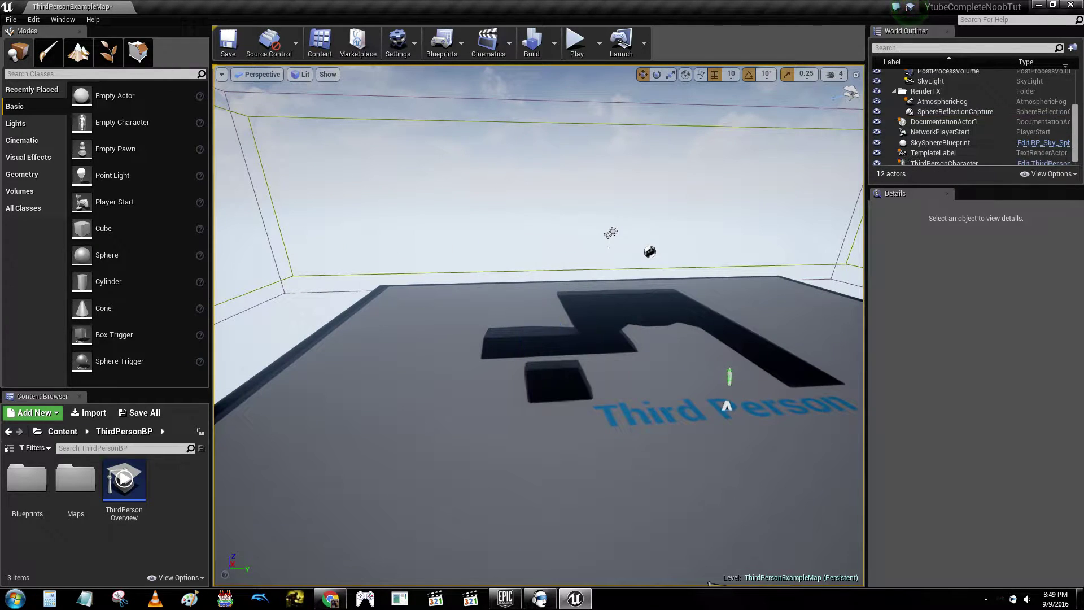
Close the floor's static mesh editor and delete the arena floor from the level.
{"action": "right_click_drag", "start_coordinate": [547, 375], "coordinate": [686, 384]}
{"action": "key", "text": "w"}
{"action": "key", "text": "s"}
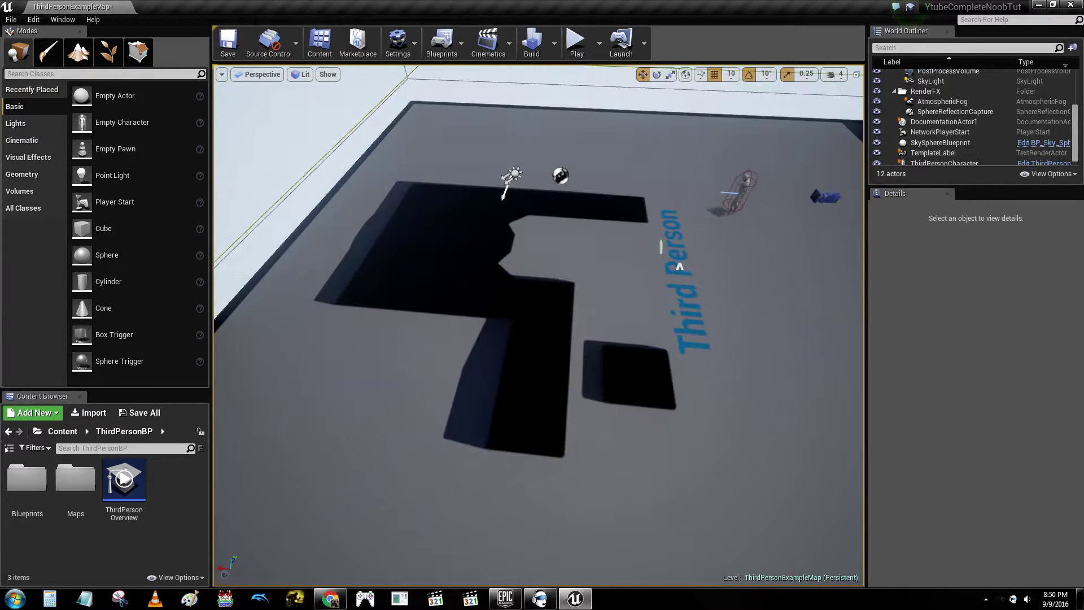
{"action": "left_click", "coordinate": [518, 281]}
{"action": "right_click_drag", "start_coordinate": [517, 281], "coordinate": [622, 310]}
{"action": "right_click", "coordinate": [622, 309]}
{"action": "left_click", "coordinate": [632, 278]}
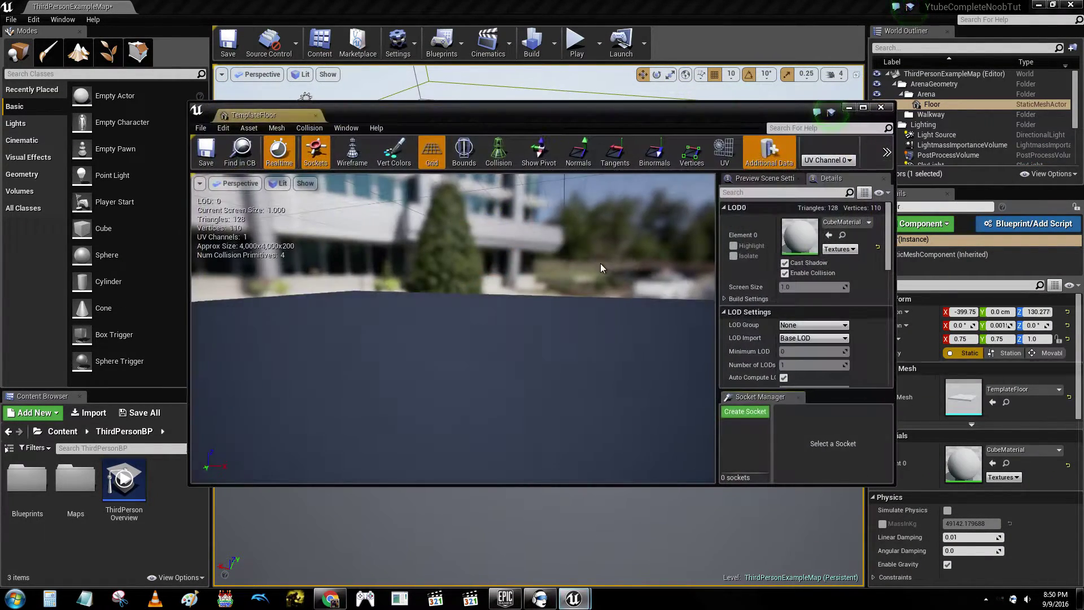
{"action": "left_click", "coordinate": [881, 107]}
{"action": "key", "text": "Delete"}
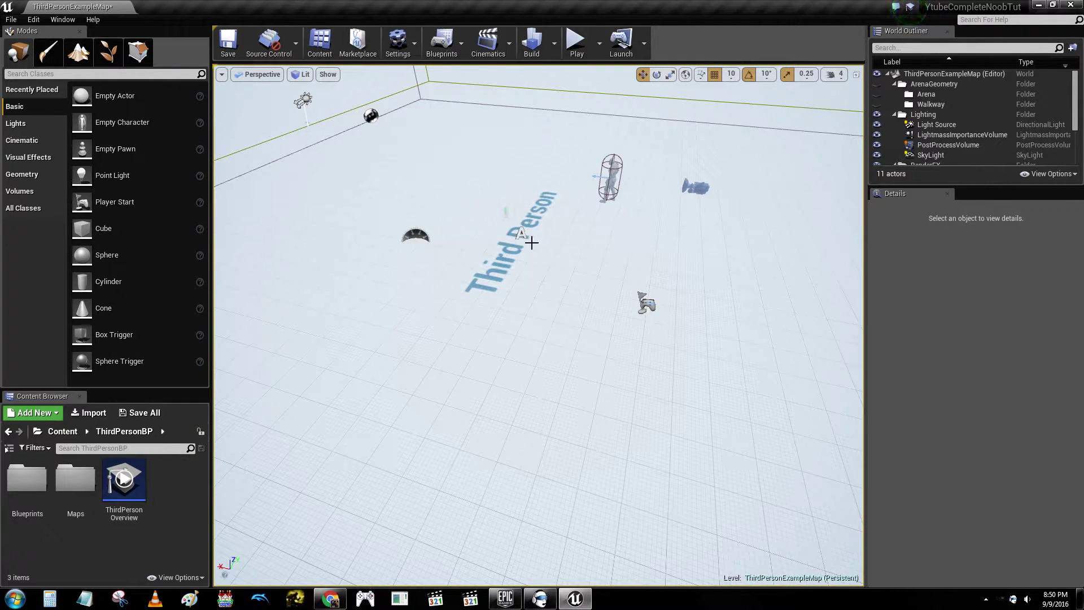
Delete the Third Person text label, the third-person character and the network player start.
{"action": "left_click", "coordinate": [526, 224]}
{"action": "key", "text": "Delete"}
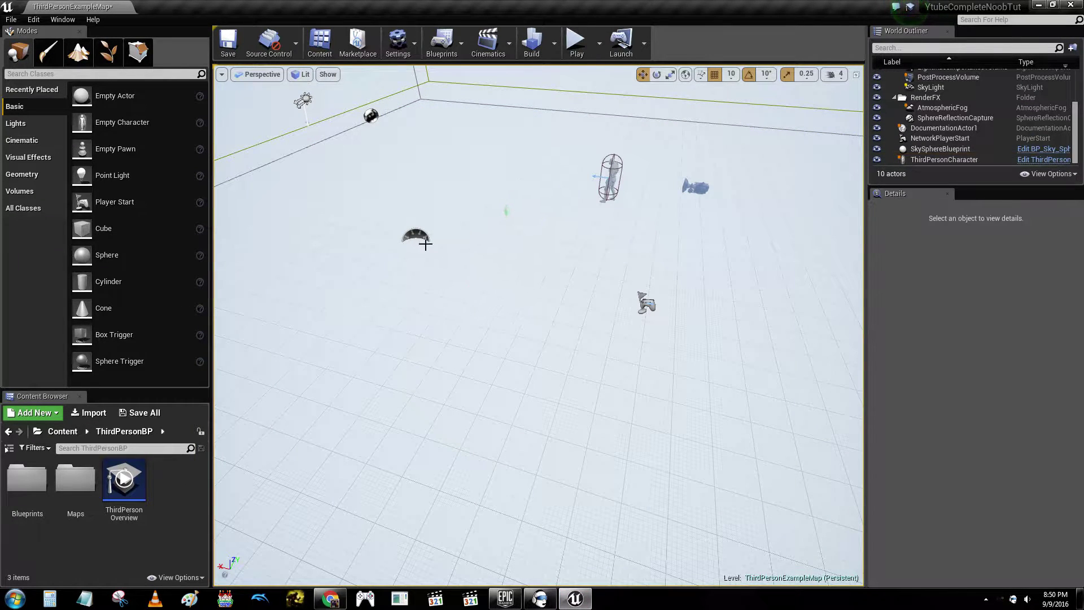
{"action": "left_click", "coordinate": [418, 237]}
{"action": "right_click_drag", "start_coordinate": [520, 258], "coordinate": [519, 163]}
{"action": "right_click_drag", "start_coordinate": [418, 164], "coordinate": [734, 352]}
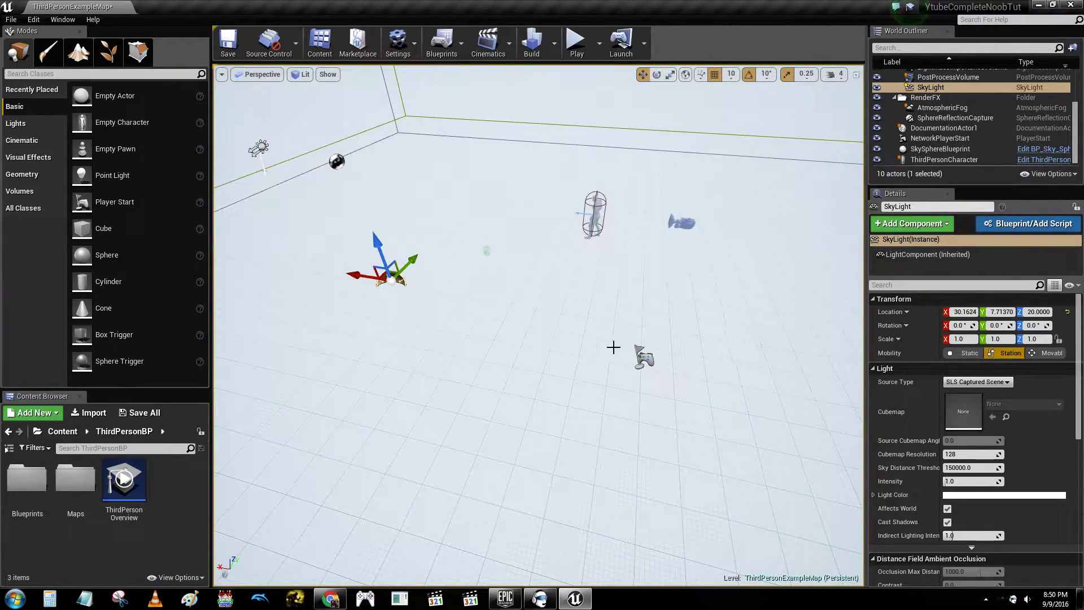
{"action": "mouse_move", "coordinate": [540, 304]}
{"action": "right_mouse_down"}
{"action": "mouse_move", "coordinate": [497, 305]}
{"action": "mouse_move", "coordinate": [551, 296]}
{"action": "right_mouse_up"}
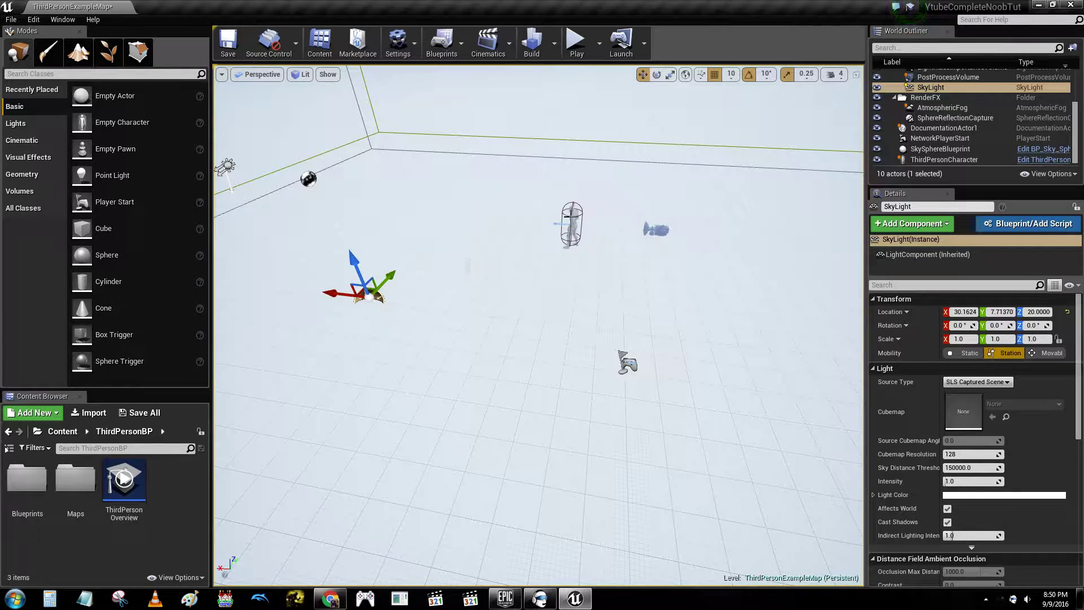
{"action": "left_click", "coordinate": [571, 217]}
{"action": "key", "text": "Delete"}
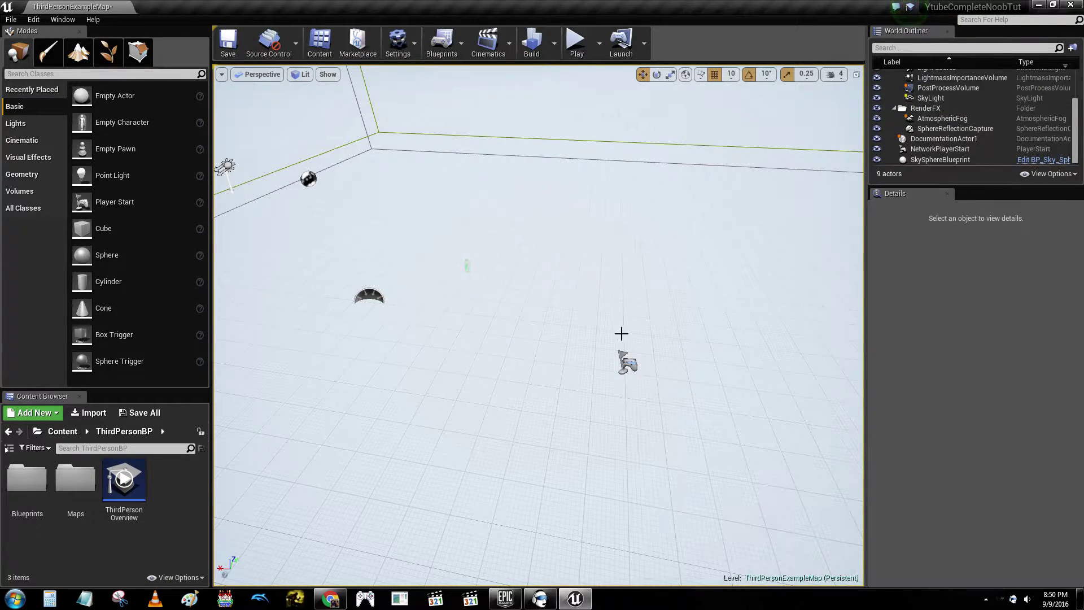
{"action": "left_click", "coordinate": [627, 364]}
{"action": "key", "text": "Delete"}
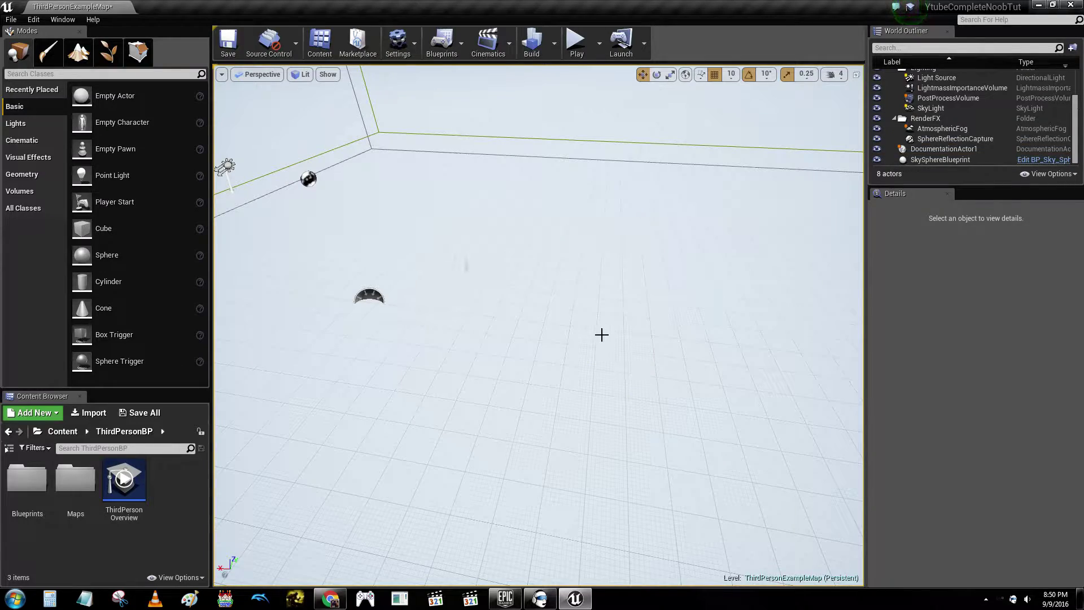
Delete the LightmassImportanceVolume that encloses the level.
{"action": "right_click_drag", "start_coordinate": [602, 335], "coordinate": [487, 352]}
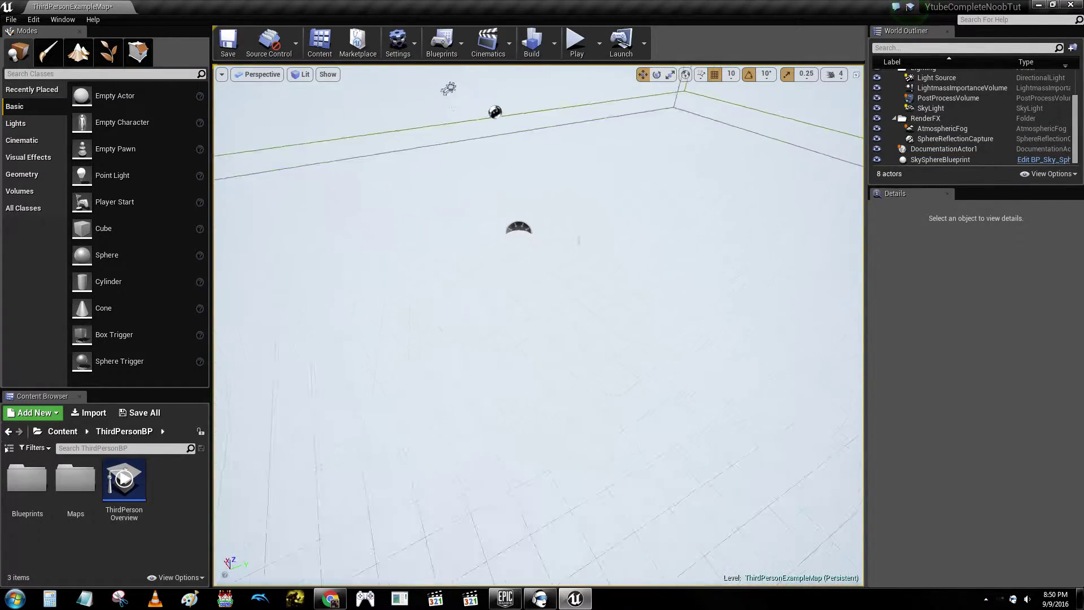
{"action": "right_click_drag", "start_coordinate": [608, 265], "coordinate": [576, 310]}
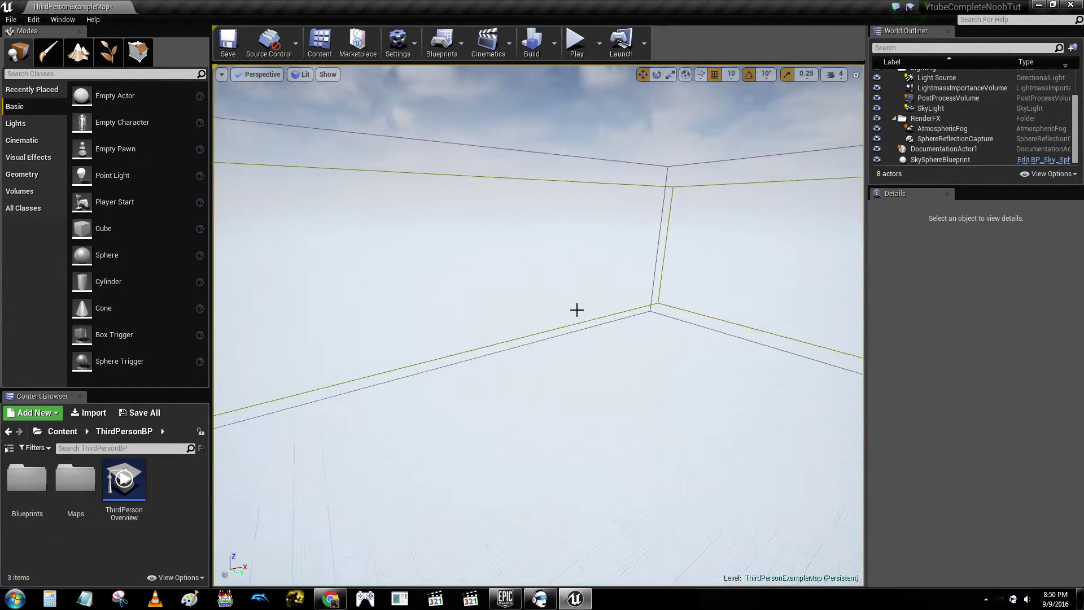
{"action": "left_click", "coordinate": [557, 178]}
{"action": "right_click_drag", "start_coordinate": [763, 235], "coordinate": [494, 198]}
{"action": "left_click", "coordinate": [493, 199]}
{"action": "left_click", "coordinate": [482, 173]}
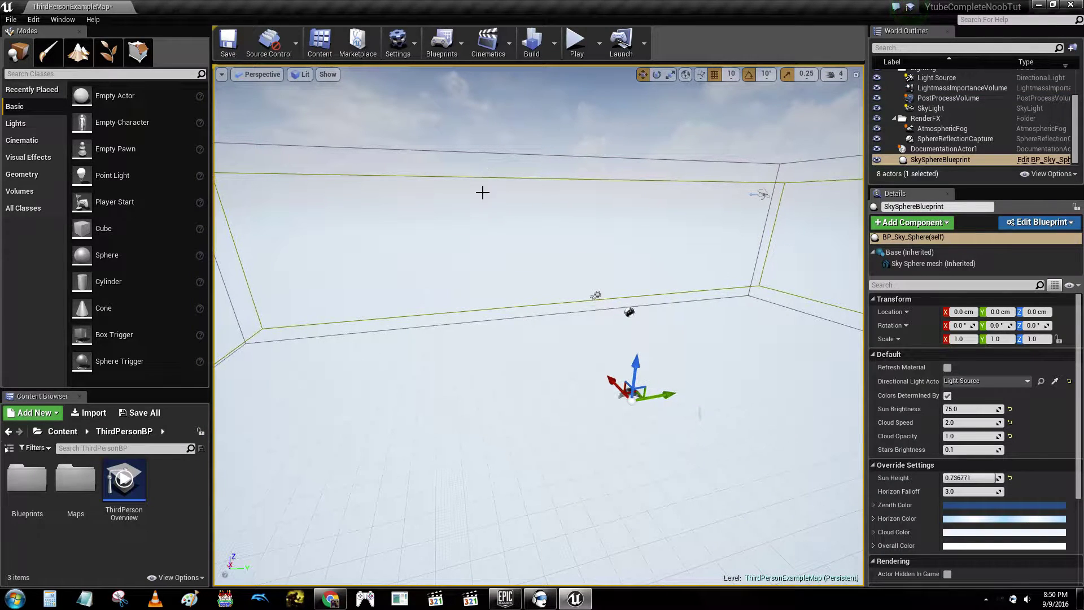
{"action": "right_click_drag", "start_coordinate": [521, 241], "coordinate": [661, 190]}
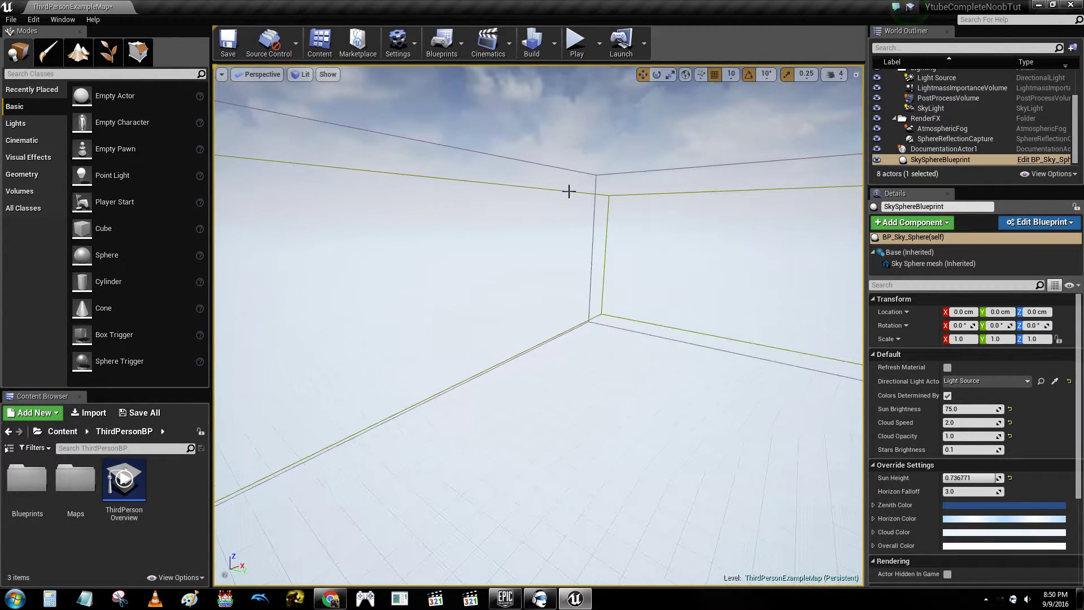
{"action": "left_click", "coordinate": [590, 190]}
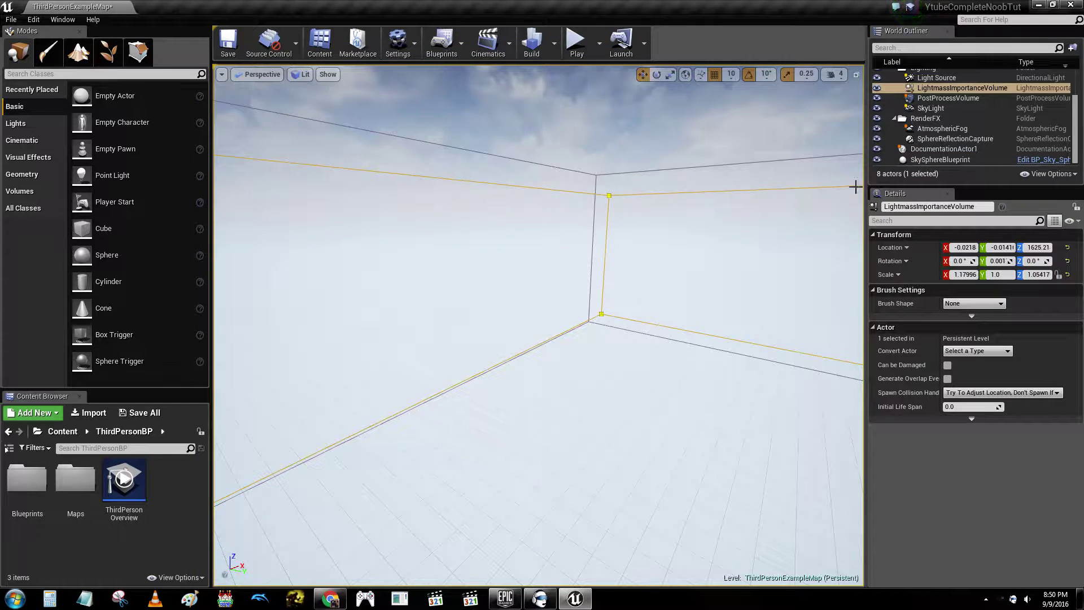
{"action": "double_click", "coordinate": [976, 90]}
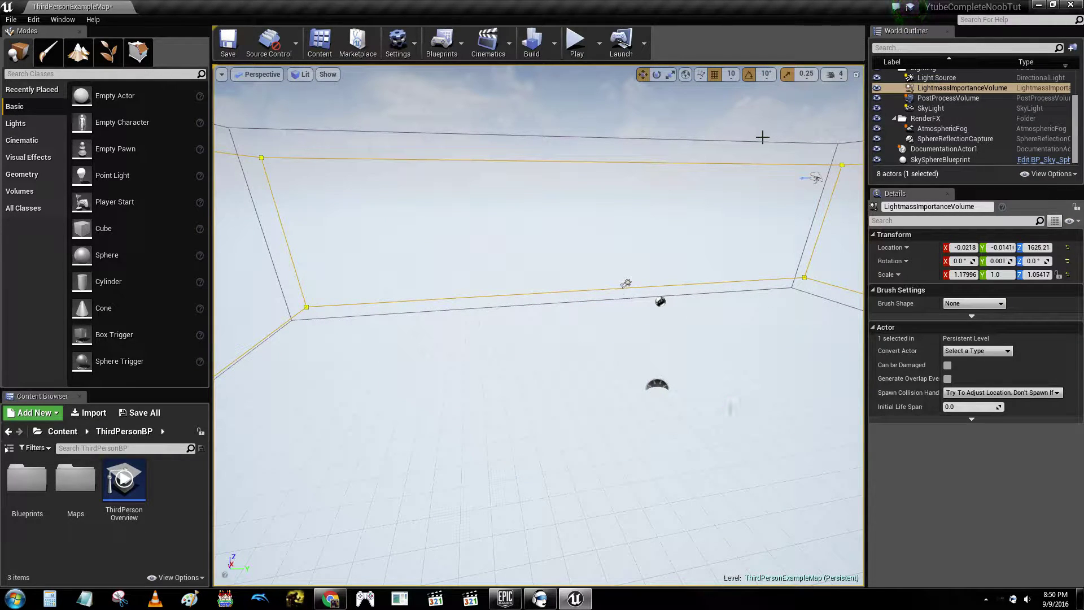
{"action": "key", "text": "Delete"}
Delete the PostProcessVolume box surrounding the level.
{"action": "left_click", "coordinate": [746, 148]}
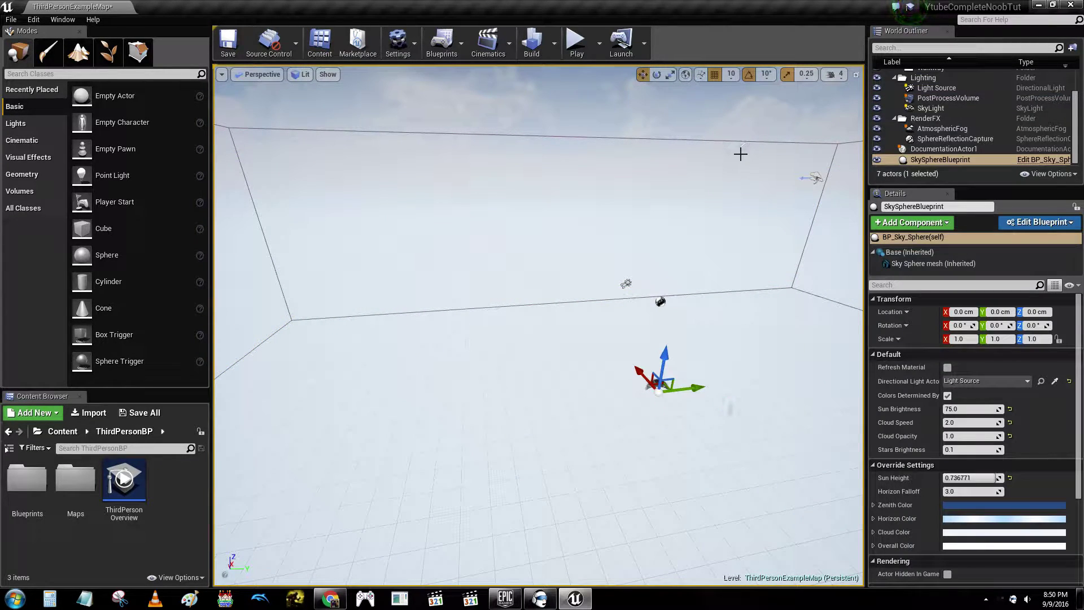
{"action": "right_click_drag", "start_coordinate": [714, 162], "coordinate": [565, 152]}
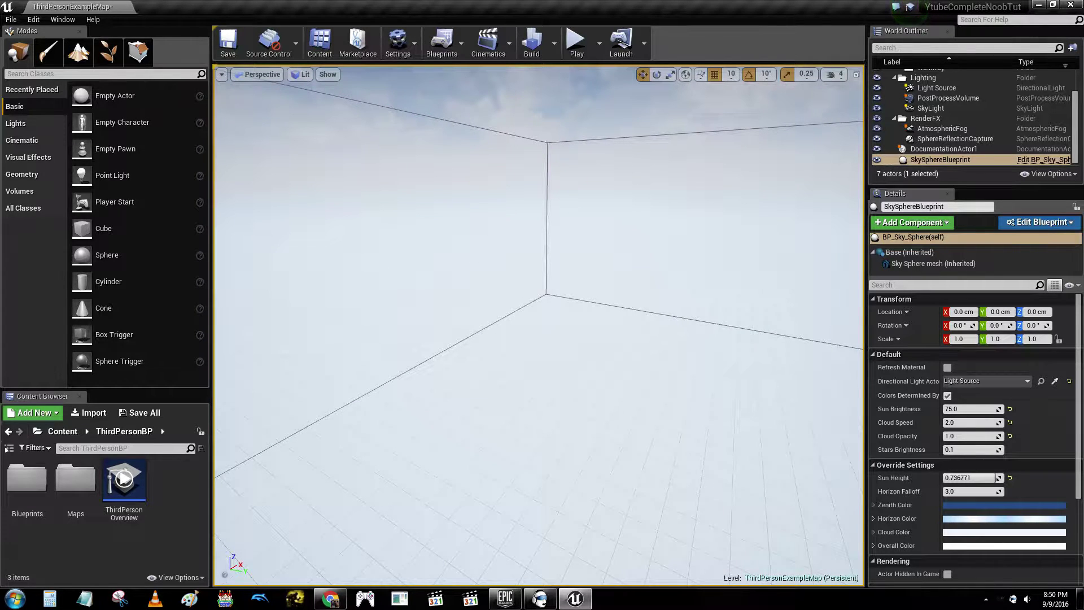
{"action": "left_click", "coordinate": [546, 145]}
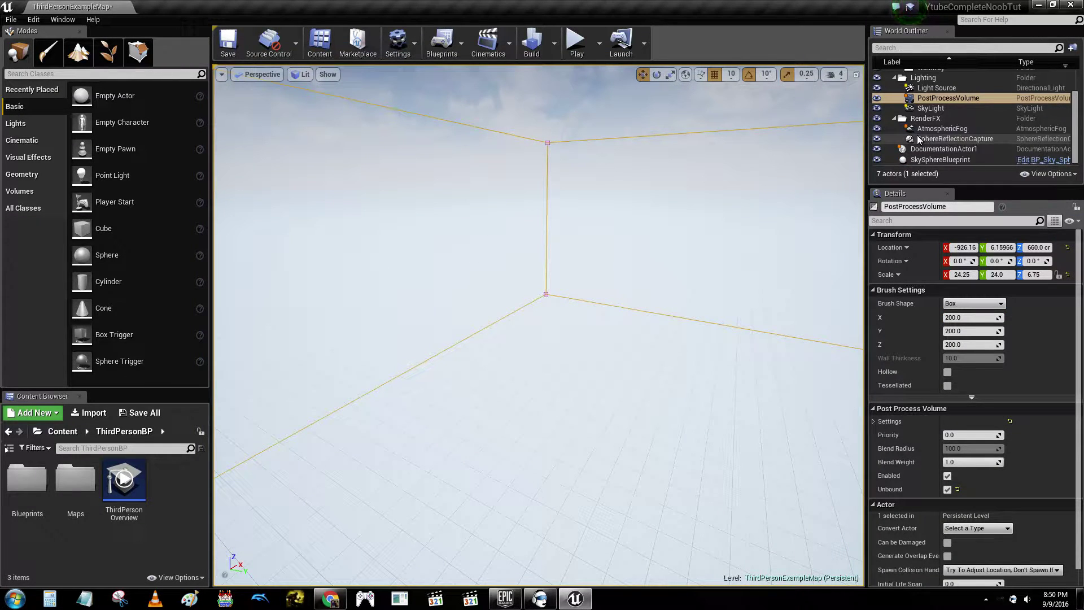
{"action": "key", "text": "Delete"}
Delete the SphereReflectionCapture and the documentation actor from the level.
{"action": "right_click_drag", "start_coordinate": [611, 240], "coordinate": [545, 177]}
{"action": "key", "text": "w"}
{"action": "left_click", "coordinate": [520, 166]}
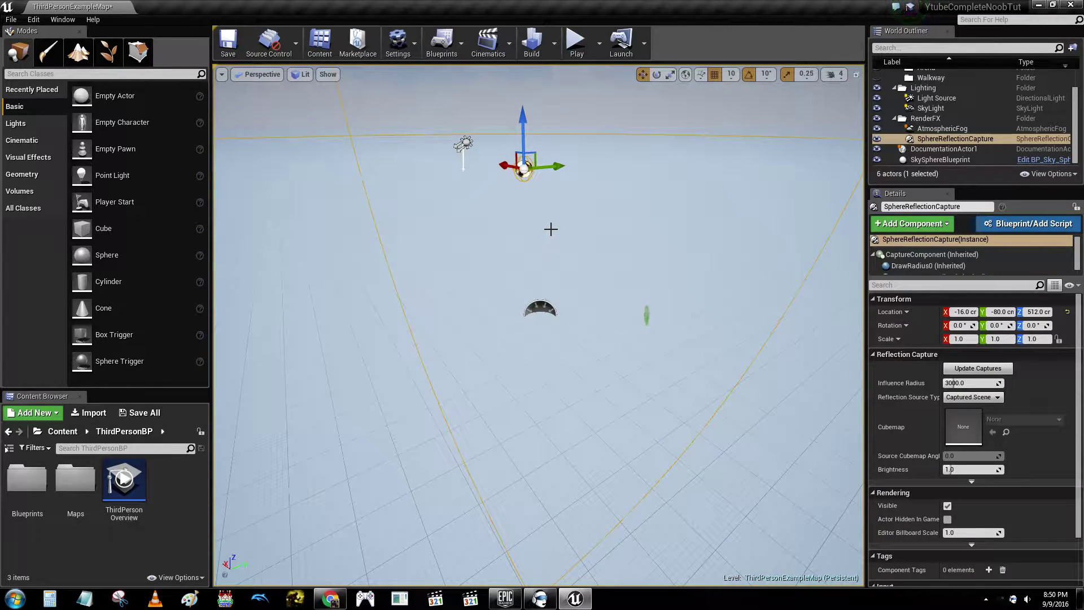
{"action": "key", "text": "Delete"}
{"action": "left_click", "coordinate": [544, 309]}
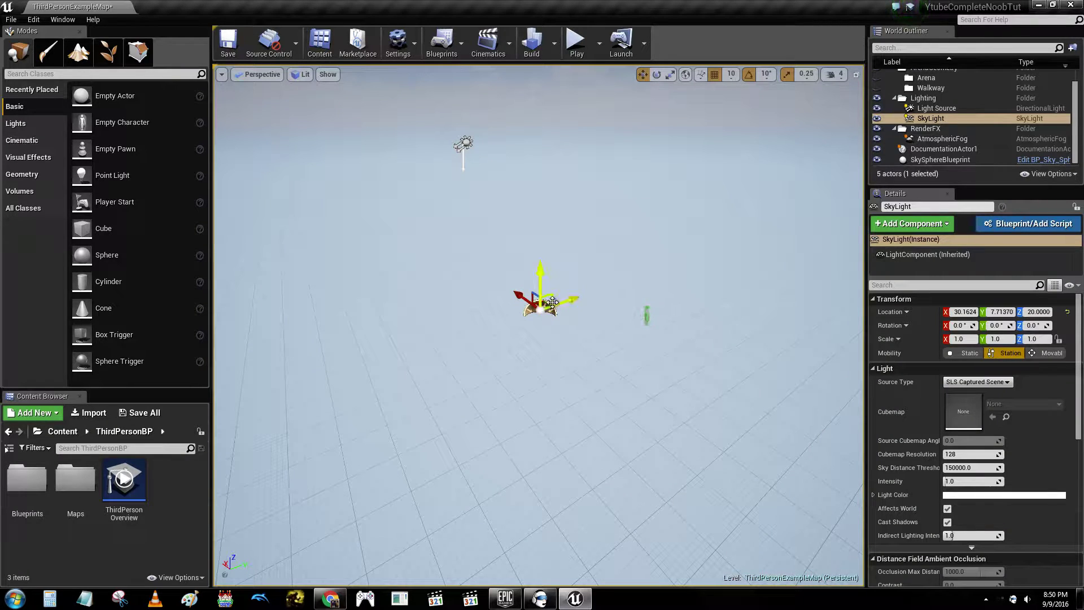
{"action": "left_click", "coordinate": [649, 313]}
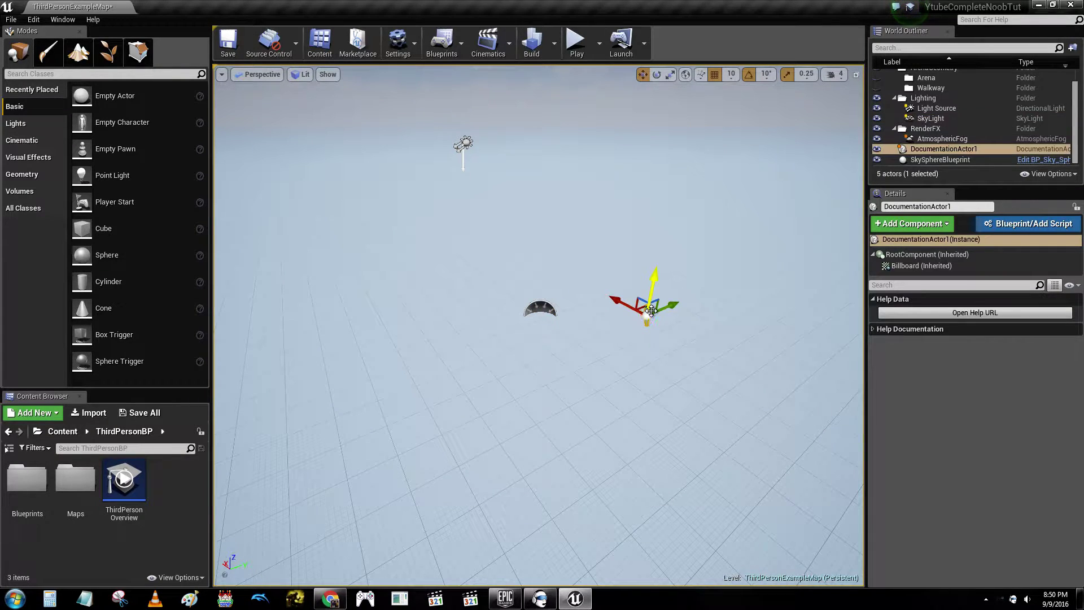
{"action": "key", "text": "Delete"}
Delete the AtmosphericFog actor, keeping the directional light source.
{"action": "left_click", "coordinate": [467, 149]}
{"action": "key", "text": "s"}
{"action": "right_click_drag", "start_coordinate": [584, 202], "coordinate": [545, 230]}
{"action": "key", "text": "w"}
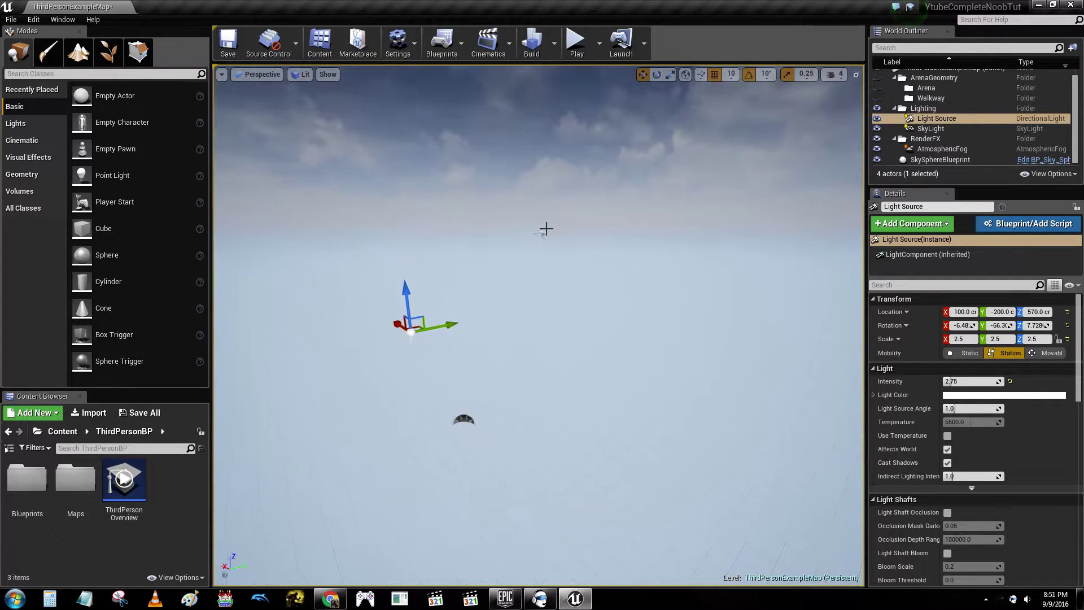
{"action": "left_click", "coordinate": [537, 235]}
{"action": "left_click", "coordinate": [540, 233]}
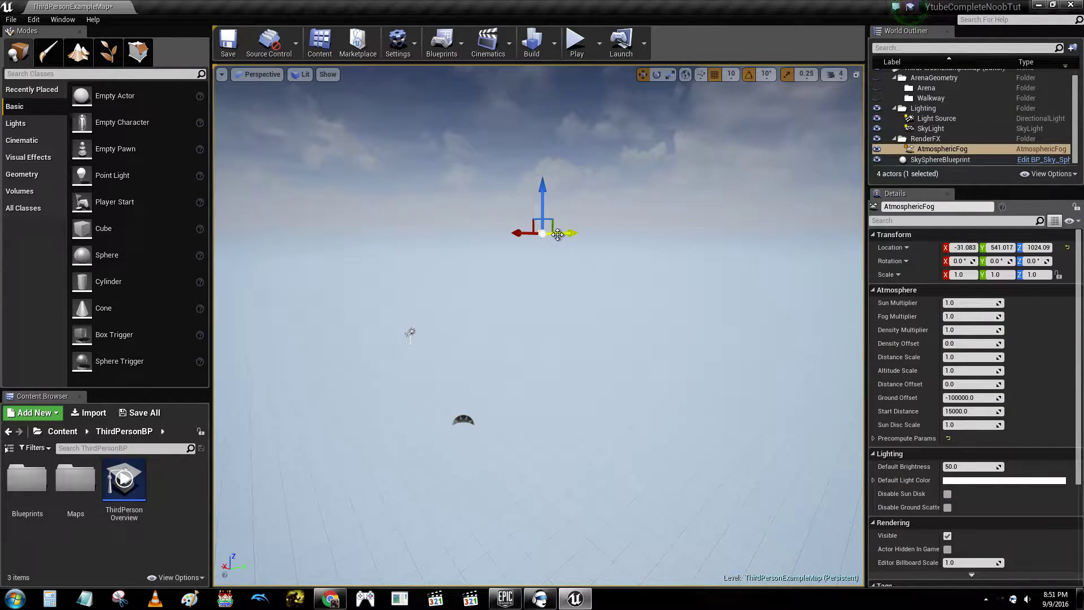
{"action": "key", "text": "Delete"}
Inspect the SkySphereBlueprint and the SkyLight in turn, leaving the SkyLight selected.
{"action": "right_click_drag", "start_coordinate": [559, 237], "coordinate": [525, 152]}
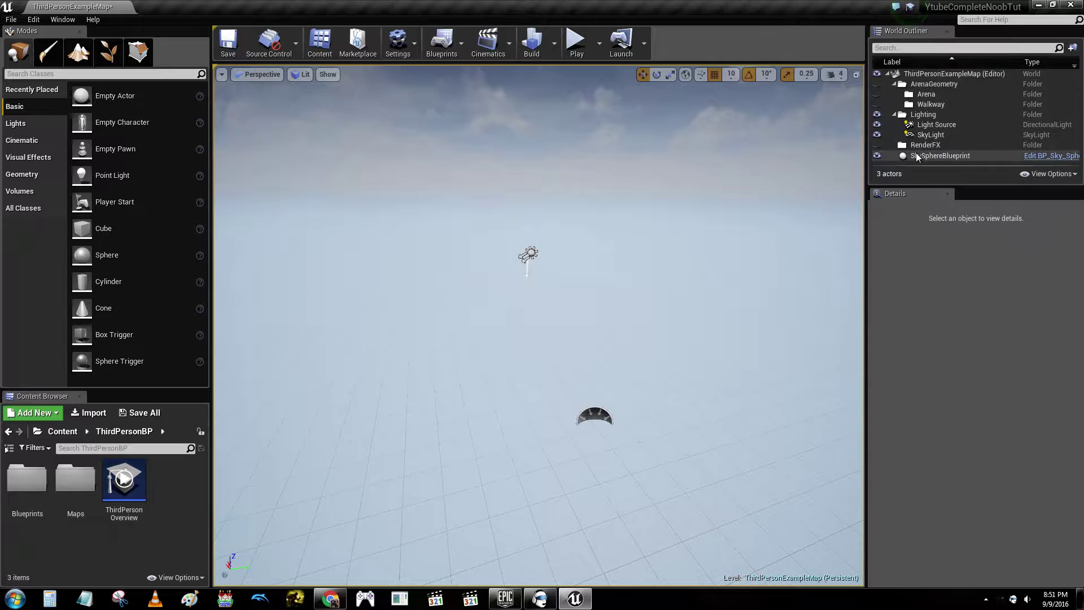
{"action": "left_click", "coordinate": [918, 158]}
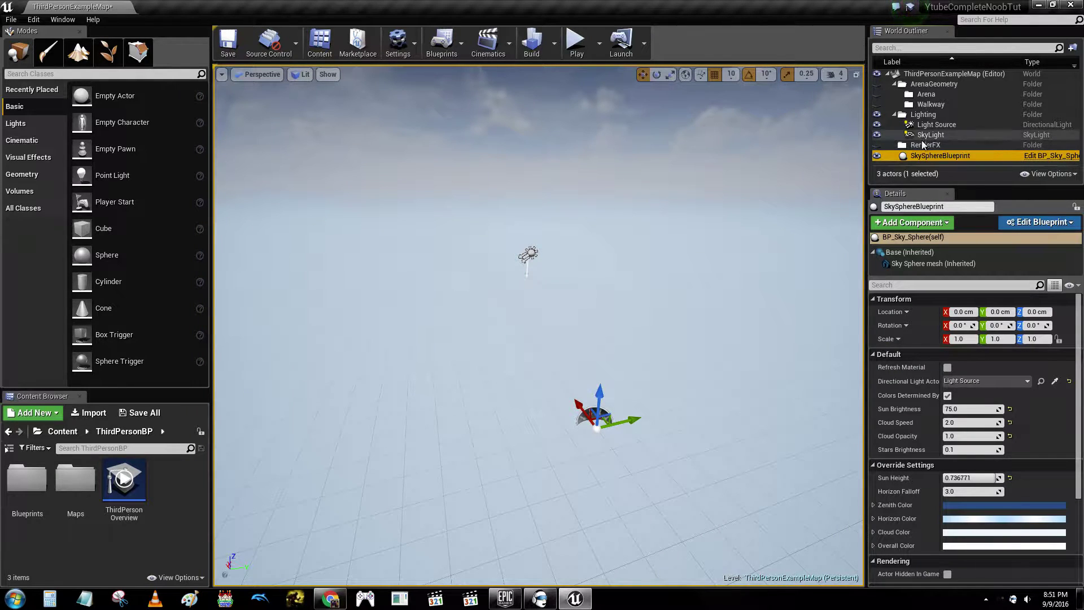
{"action": "left_click", "coordinate": [916, 131]}
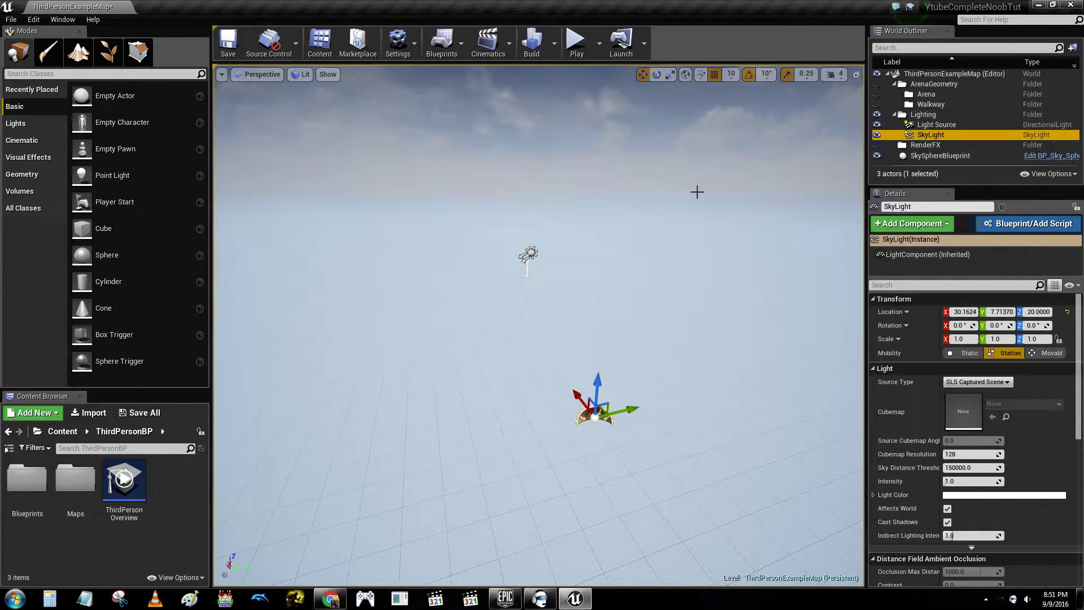
Place an additive Box geometry brush in the empty level near the sky light.
{"action": "left_click", "coordinate": [697, 189]}
{"action": "key", "text": "f"}
{"action": "right_click_drag", "start_coordinate": [697, 188], "coordinate": [708, 127]}
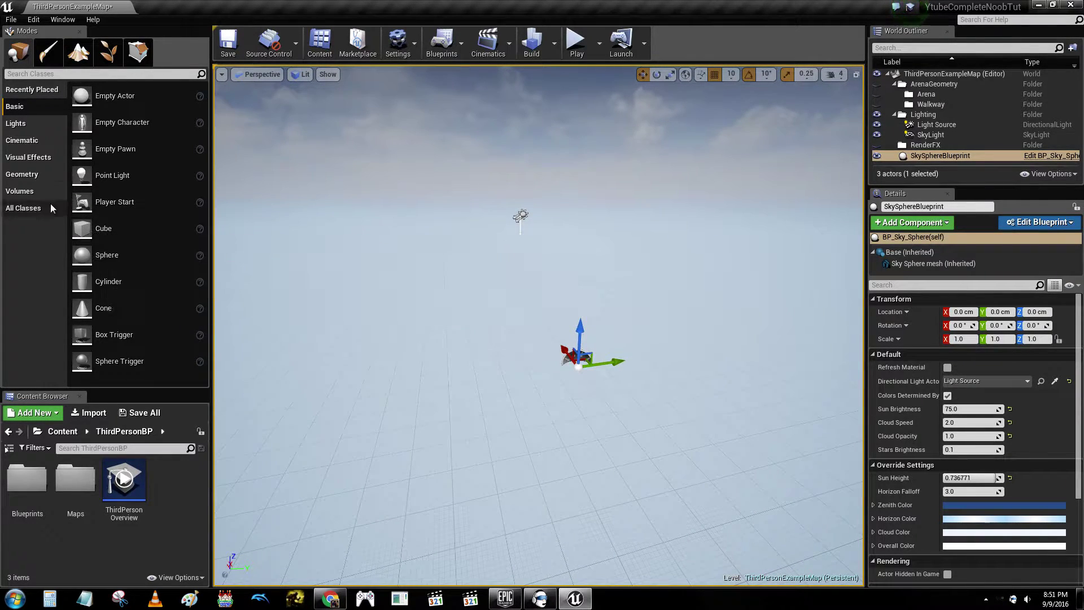
{"action": "left_click", "coordinate": [25, 175]}
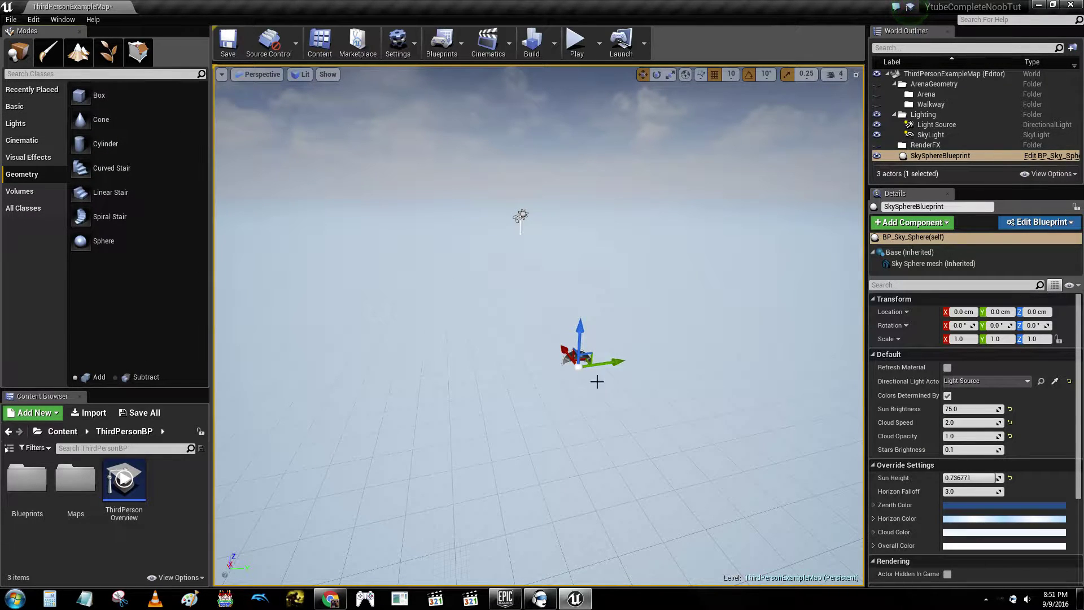
{"action": "left_click_drag", "start_coordinate": [91, 96], "coordinate": [585, 381]}
Move the box brush to about X -370, Y -30, Z 310 cm.
{"action": "right_click_drag", "start_coordinate": [689, 411], "coordinate": [694, 354]}
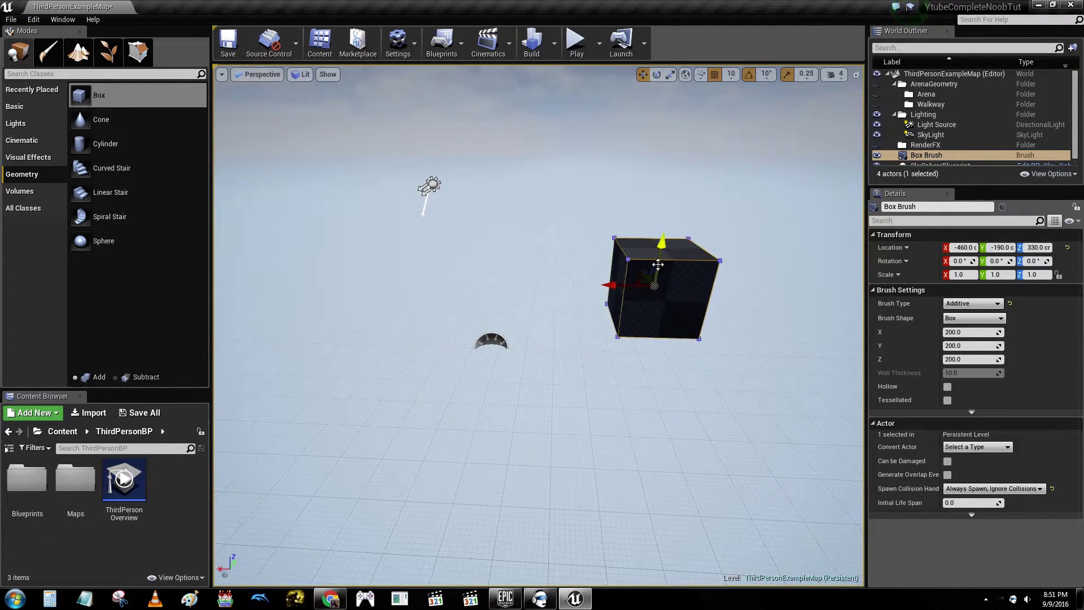
{"action": "left_click_drag", "start_coordinate": [667, 368], "coordinate": [667, 368]}
{"action": "mouse_move", "coordinate": [730, 316]}
{"action": "right_mouse_down"}
{"action": "mouse_move", "coordinate": [737, 339]}
{"action": "mouse_move", "coordinate": [694, 344]}
{"action": "right_mouse_up"}
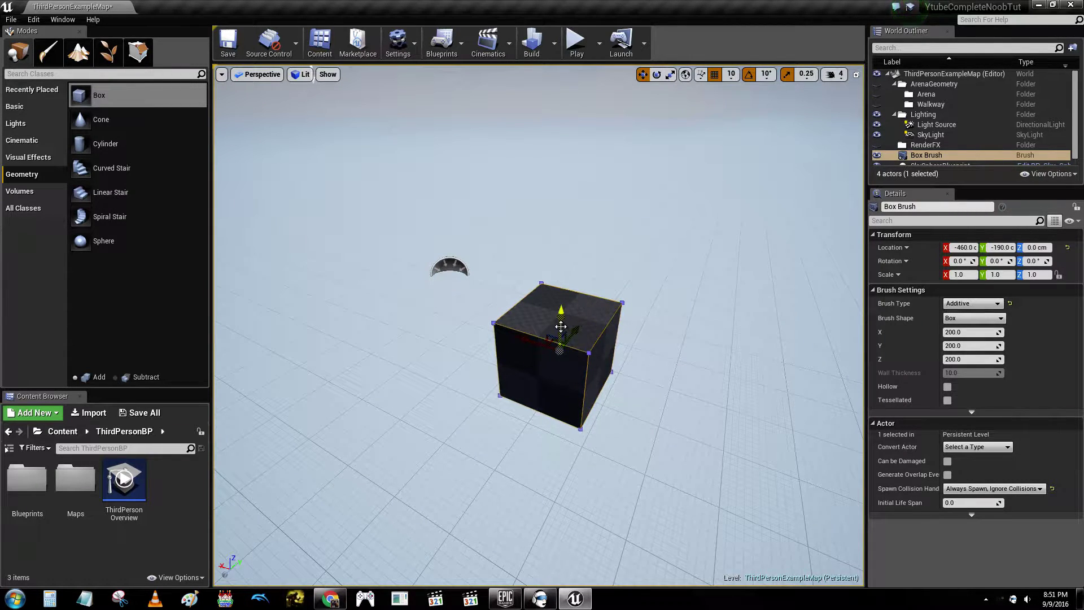
{"action": "right_click_drag", "start_coordinate": [584, 423], "coordinate": [655, 412]}
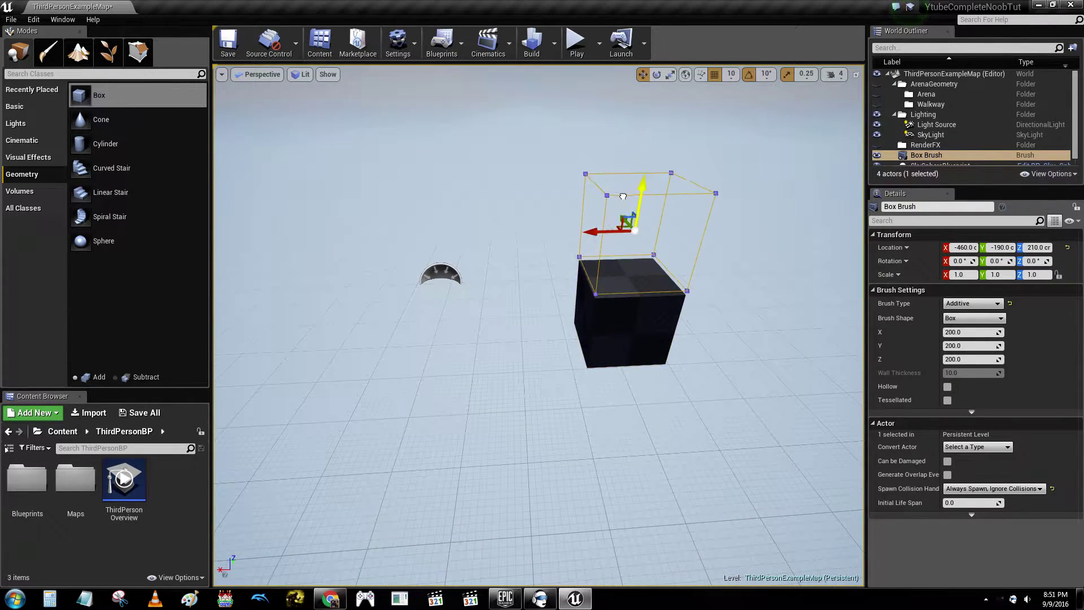
{"action": "left_click_drag", "start_coordinate": [623, 196], "coordinate": [623, 196]}
{"action": "mouse_move", "coordinate": [728, 238]}
{"action": "right_mouse_down"}
{"action": "mouse_move", "coordinate": [717, 249]}
{"action": "mouse_move", "coordinate": [638, 251]}
{"action": "mouse_move", "coordinate": [550, 288]}
{"action": "right_mouse_up"}
{"action": "mouse_move", "coordinate": [525, 276]}
{"action": "left_mouse_down"}
{"action": "mouse_move", "coordinate": [593, 281]}
{"action": "mouse_move", "coordinate": [568, 278]}
{"action": "mouse_move", "coordinate": [580, 245]}
{"action": "mouse_move", "coordinate": [657, 254]}
{"action": "mouse_move", "coordinate": [693, 331]}
{"action": "left_mouse_up"}
{"action": "key", "text": "f"}
{"action": "key", "text": "s"}
{"action": "mouse_move", "coordinate": [701, 322]}
{"action": "right_mouse_down"}
{"action": "mouse_move", "coordinate": [678, 384]}
{"action": "mouse_move", "coordinate": [553, 339]}
{"action": "mouse_move", "coordinate": [508, 350]}
{"action": "right_mouse_up"}
{"action": "mouse_move", "coordinate": [779, 308]}
{"action": "right_mouse_down"}
{"action": "mouse_move", "coordinate": [767, 317]}
{"action": "mouse_move", "coordinate": [785, 319]}
{"action": "mouse_move", "coordinate": [774, 316]}
{"action": "right_mouse_up"}
{"action": "key", "text": "w"}
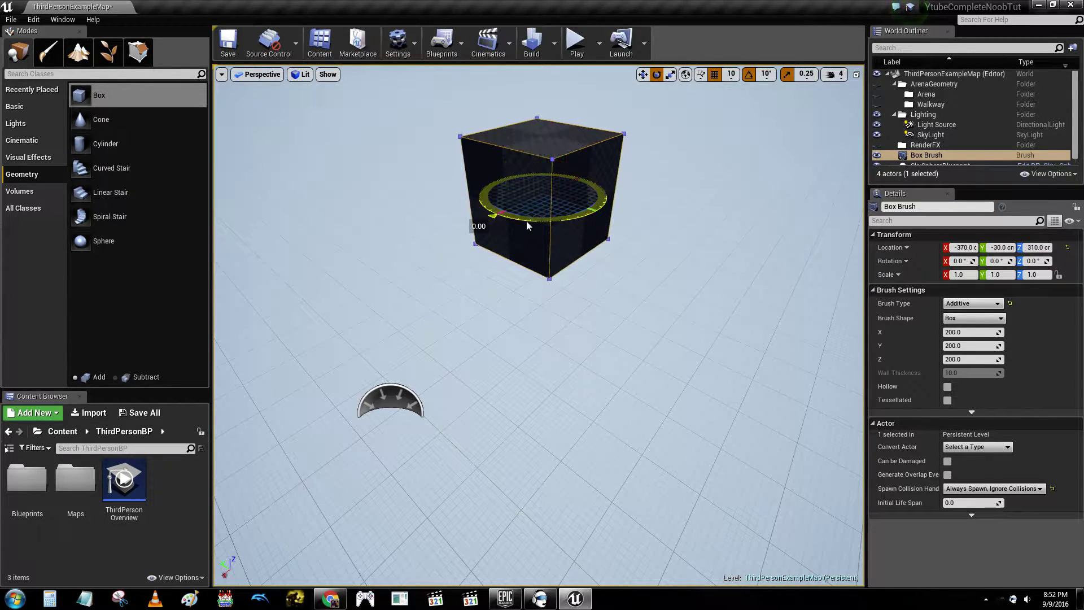
Try to rotate the box brush about its vertical axis.
{"action": "left_click_drag", "start_coordinate": [527, 225], "coordinate": [505, 227]}
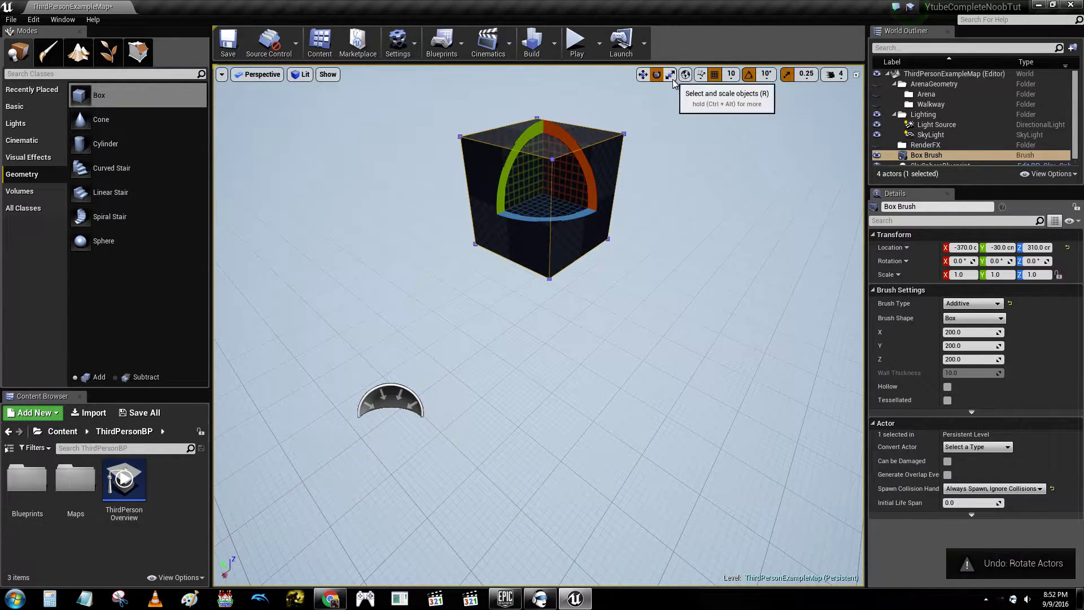
{"action": "key", "text": "w"}
Scale the box brush to 3.75 in X and 4.5 in Y.
{"action": "right_click_drag", "start_coordinate": [668, 169], "coordinate": [622, 184]}
{"action": "key", "text": "s"}
{"action": "key", "text": "w"}
{"action": "key", "text": "s"}
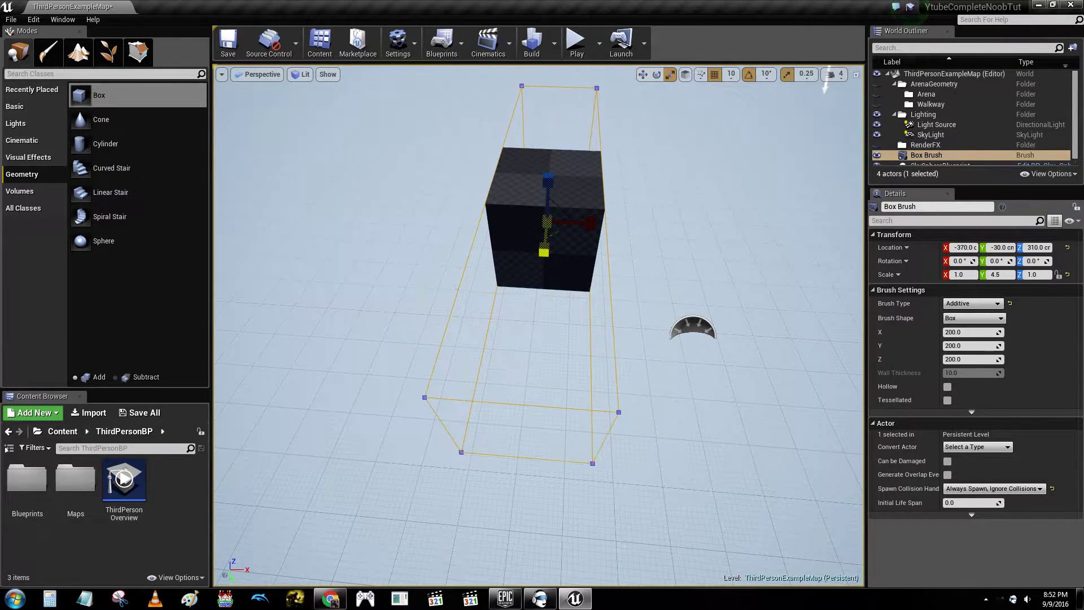
{"action": "left_click_drag", "start_coordinate": [544, 250], "coordinate": [572, 219]}
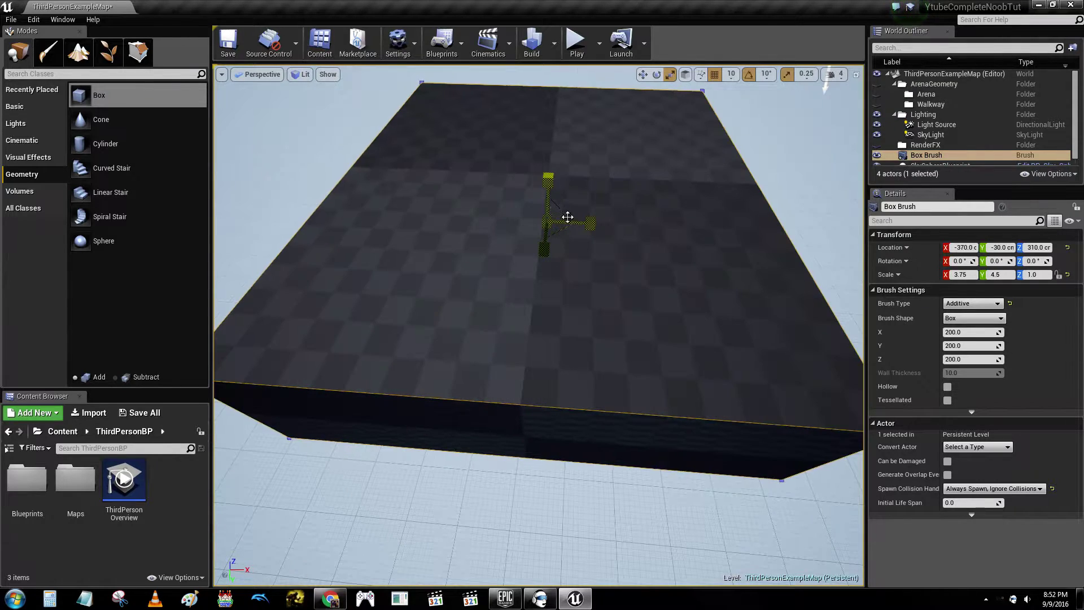
Shift the widened box brush horizontally to X -380 and Y -40 cm.
{"action": "key", "text": "s"}
{"action": "key", "text": "a"}
{"action": "right_click_drag", "start_coordinate": [566, 217], "coordinate": [625, 223]}
{"action": "key", "text": "w"}
{"action": "key", "text": "w"}
{"action": "key", "text": "a"}
{"action": "right_click_drag", "start_coordinate": [593, 337], "coordinate": [609, 299]}
{"action": "key", "text": "s"}
{"action": "key", "text": "d"}
{"action": "right_click_drag", "start_coordinate": [542, 272], "coordinate": [536, 272]}
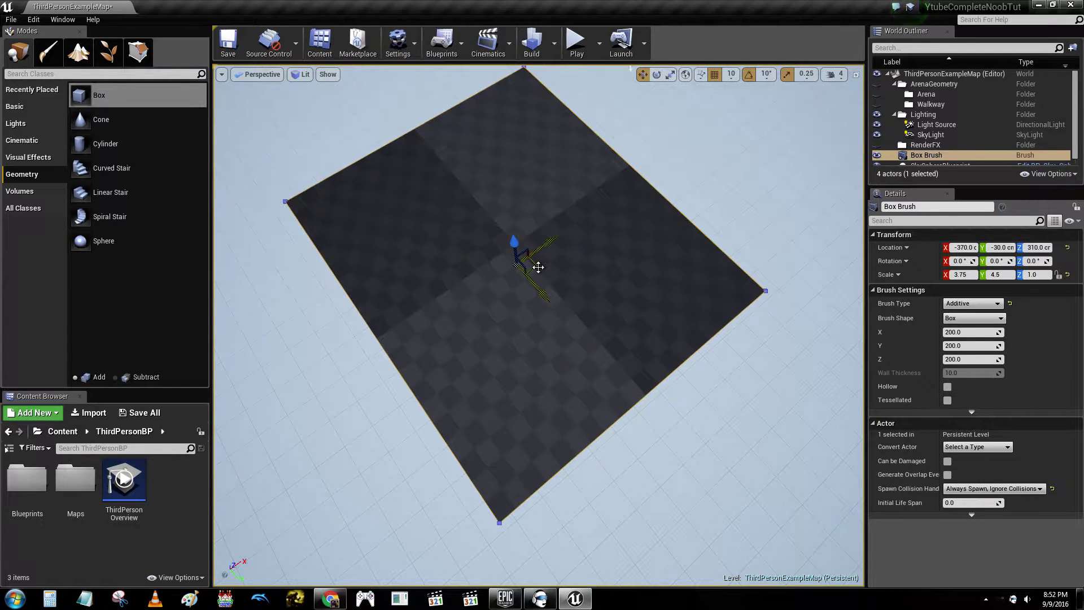
{"action": "mouse_move", "coordinate": [538, 267]}
{"action": "left_mouse_down"}
{"action": "mouse_move", "coordinate": [564, 268]}
{"action": "mouse_move", "coordinate": [532, 263]}
{"action": "left_mouse_up"}
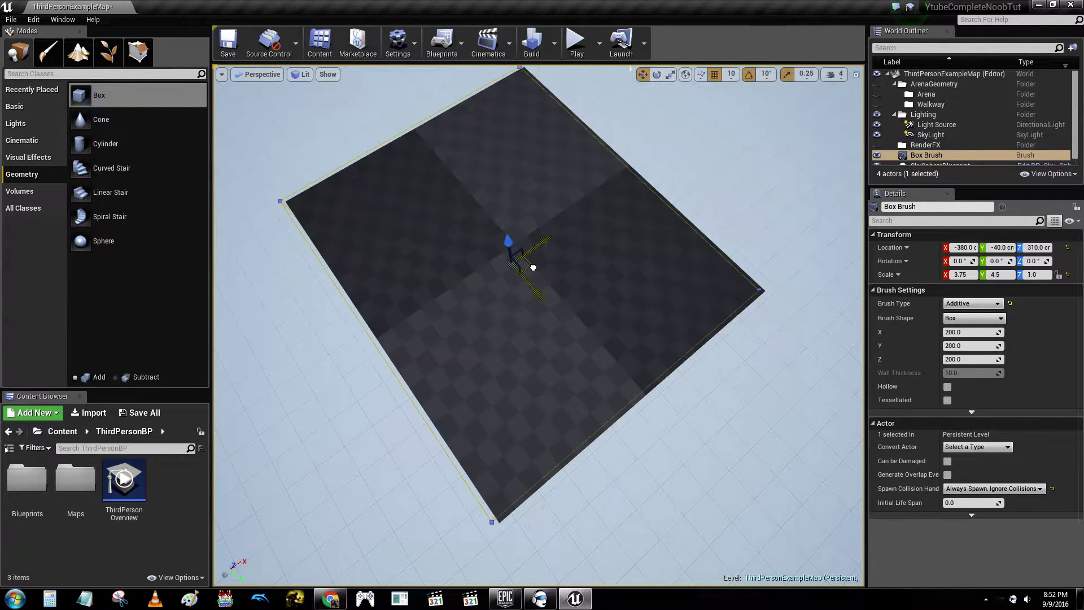
Enlarge the box brush horizontally to a scale of 9.75 in X and 10.5 in Y.
{"action": "scroll", "coordinate": [652, 100], "scroll_direction": "down", "scroll_amount": 3}
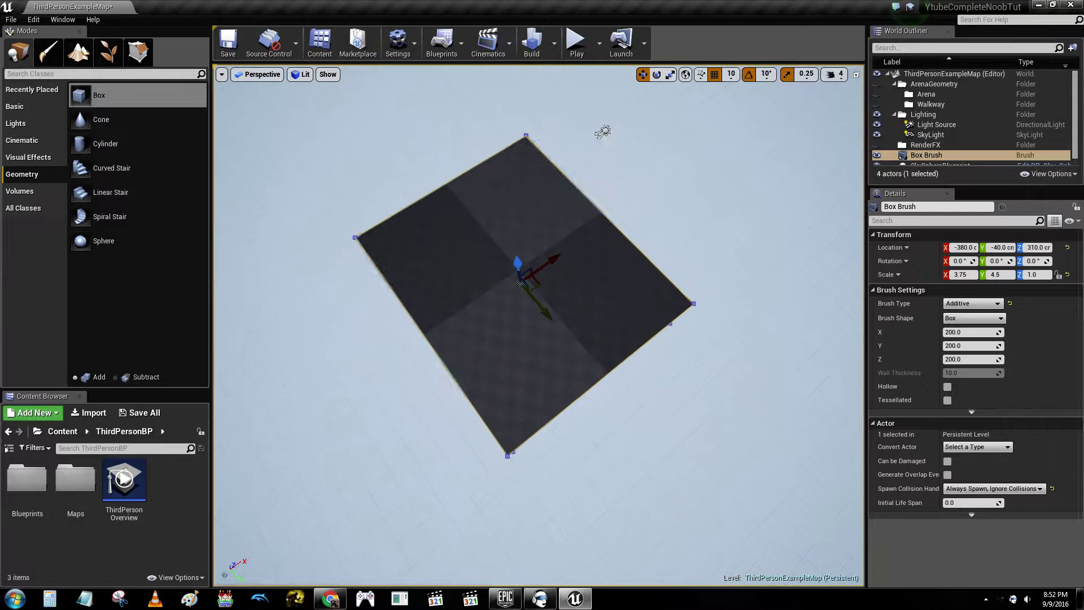
{"action": "left_click", "coordinate": [669, 74]}
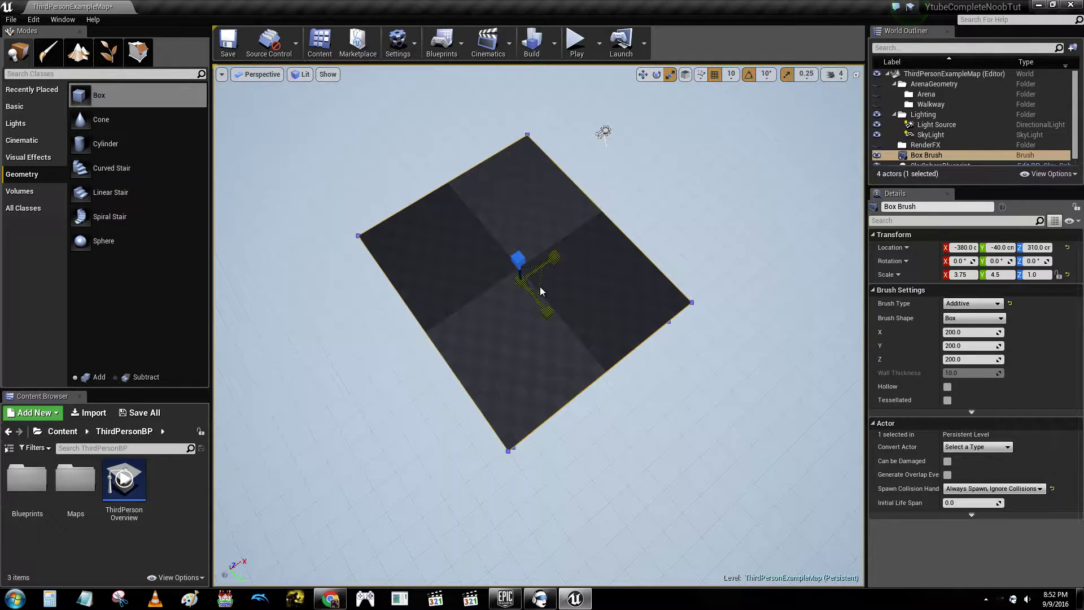
{"action": "left_click_drag", "start_coordinate": [541, 276], "coordinate": [608, 275]}
Flatten the box brush into a thin floor slab with a Z scale of 0.02.
{"action": "mouse_move", "coordinate": [607, 276]}
{"action": "right_mouse_down"}
{"action": "mouse_move", "coordinate": [486, 274]}
{"action": "mouse_move", "coordinate": [598, 215]}
{"action": "mouse_move", "coordinate": [644, 237]}
{"action": "mouse_move", "coordinate": [624, 206]}
{"action": "mouse_move", "coordinate": [632, 240]}
{"action": "right_mouse_up"}
{"action": "key", "text": "s"}
{"action": "key", "text": "w"}
{"action": "key", "text": "s"}
{"action": "mouse_move", "coordinate": [418, 280]}
{"action": "right_mouse_down"}
{"action": "mouse_move", "coordinate": [389, 229]}
{"action": "mouse_move", "coordinate": [411, 278]}
{"action": "right_mouse_up"}
{"action": "key", "text": "w"}
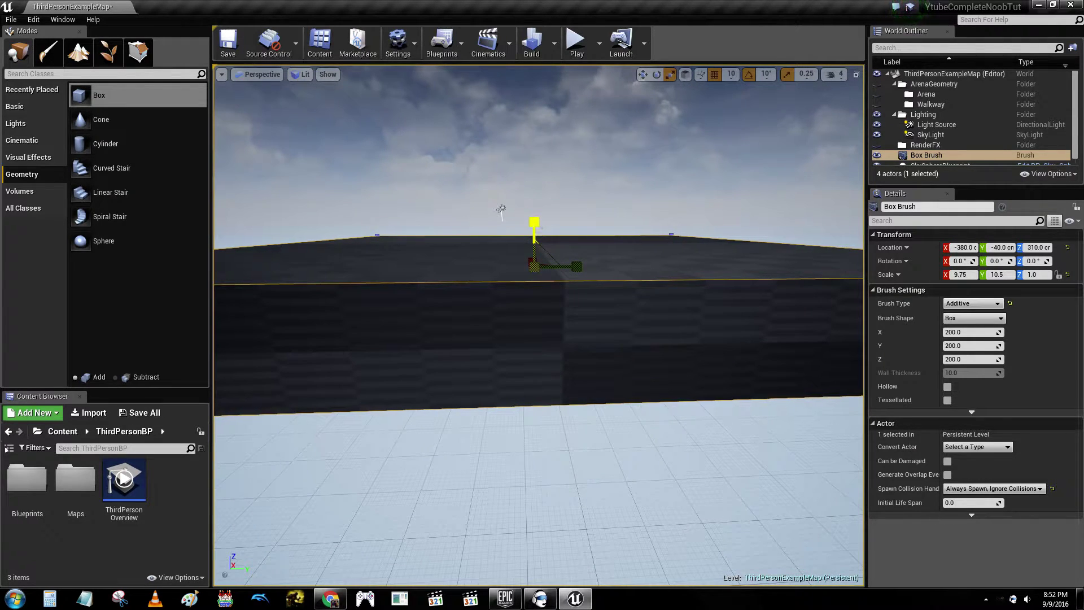
{"action": "mouse_move", "coordinate": [535, 223]}
{"action": "left_mouse_down"}
{"action": "mouse_move", "coordinate": [534, 244]}
{"action": "mouse_move", "coordinate": [529, 219]}
{"action": "left_mouse_up"}
{"action": "key", "text": "d"}
{"action": "right_click_drag", "start_coordinate": [557, 208], "coordinate": [517, 230]}
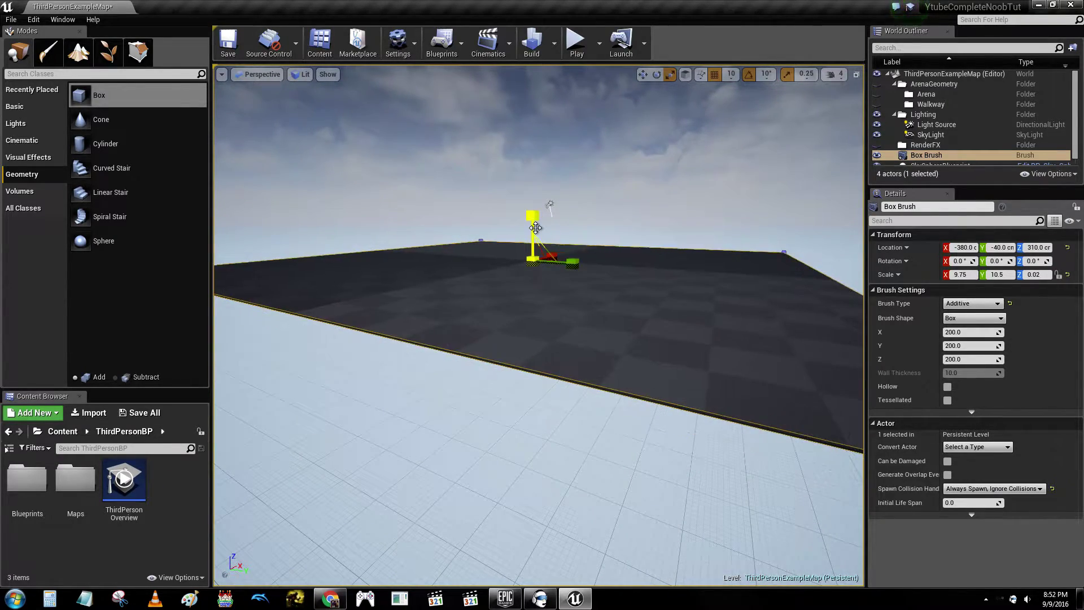
Move the floor slab vertically to Z 450 cm.
{"action": "mouse_move", "coordinate": [539, 326]}
{"action": "right_mouse_down"}
{"action": "mouse_move", "coordinate": [525, 350]}
{"action": "mouse_move", "coordinate": [556, 325]}
{"action": "mouse_move", "coordinate": [590, 265]}
{"action": "mouse_move", "coordinate": [565, 375]}
{"action": "mouse_move", "coordinate": [636, 215]}
{"action": "right_mouse_up"}
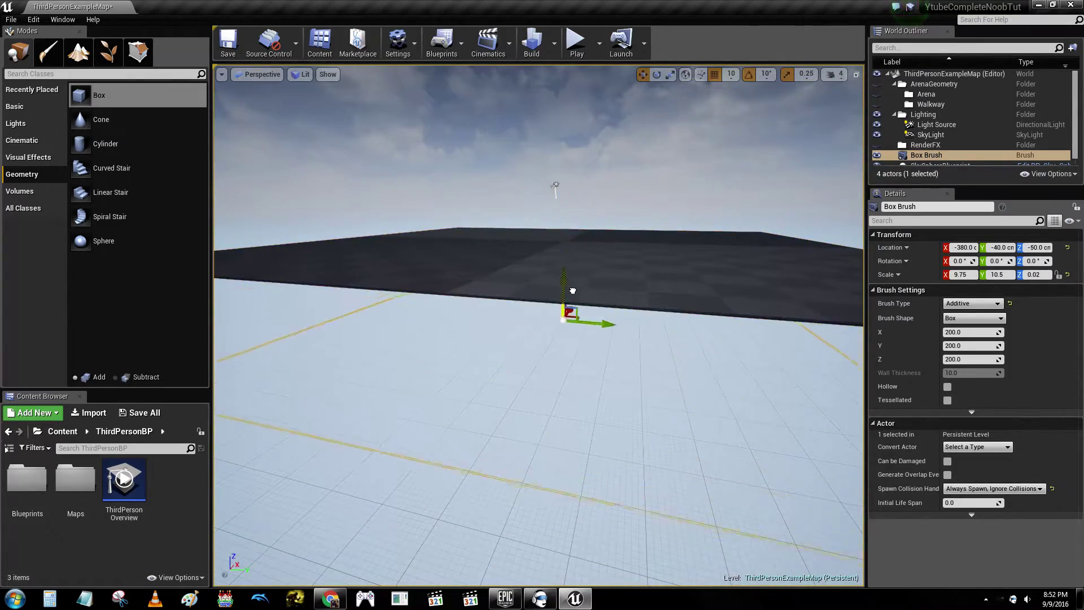
{"action": "left_click_drag", "start_coordinate": [572, 290], "coordinate": [573, 296]}
{"action": "right_click_drag", "start_coordinate": [573, 296], "coordinate": [610, 254]}
{"action": "left_click_drag", "start_coordinate": [538, 140], "coordinate": [537, 139]}
{"action": "right_click_drag", "start_coordinate": [537, 139], "coordinate": [551, 91]}
{"action": "right_click_drag", "start_coordinate": [610, 322], "coordinate": [578, 342]}
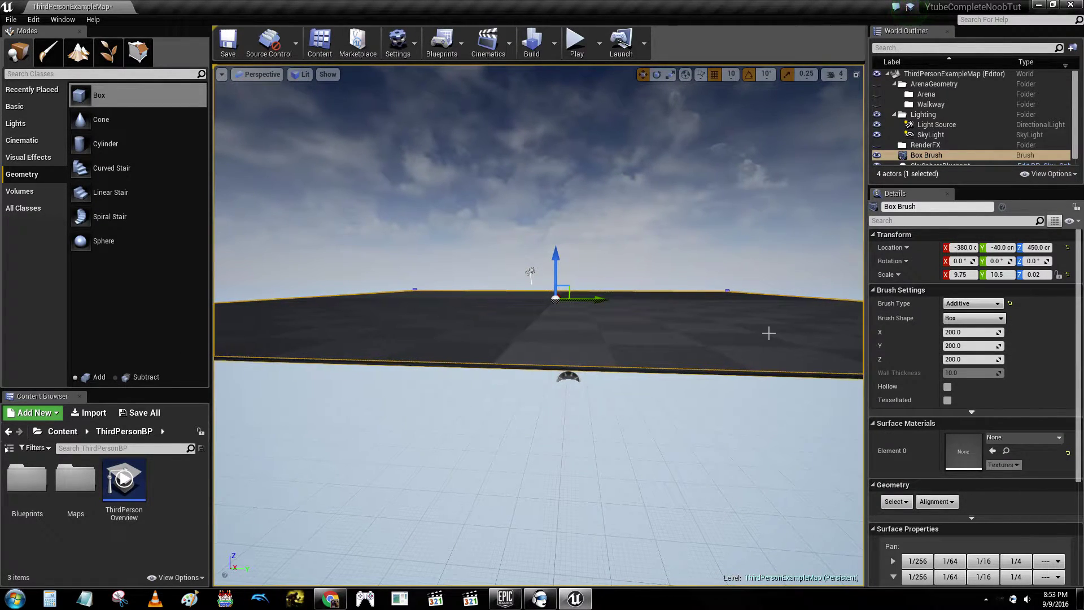
Set the floor slab's Z scale to 0.05.
{"action": "mouse_move", "coordinate": [769, 333]}
{"action": "right_mouse_down"}
{"action": "mouse_move", "coordinate": [765, 367]}
{"action": "mouse_move", "coordinate": [781, 351]}
{"action": "right_mouse_up"}
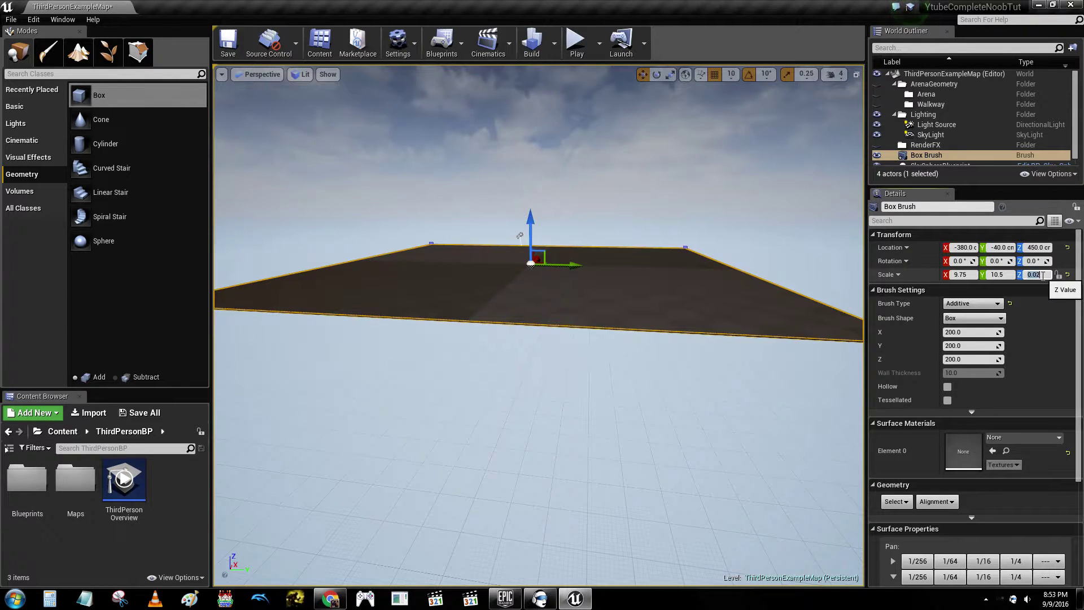
{"action": "left_click", "coordinate": [781, 196]}
{"action": "right_click", "coordinate": [782, 196]}
{"action": "left_click", "coordinate": [627, 246]}
{"action": "key", "text": "w"}
{"action": "mouse_move", "coordinate": [630, 222]}
{"action": "right_mouse_down"}
{"action": "mouse_move", "coordinate": [609, 206]}
{"action": "mouse_move", "coordinate": [492, 217]}
{"action": "right_mouse_up"}
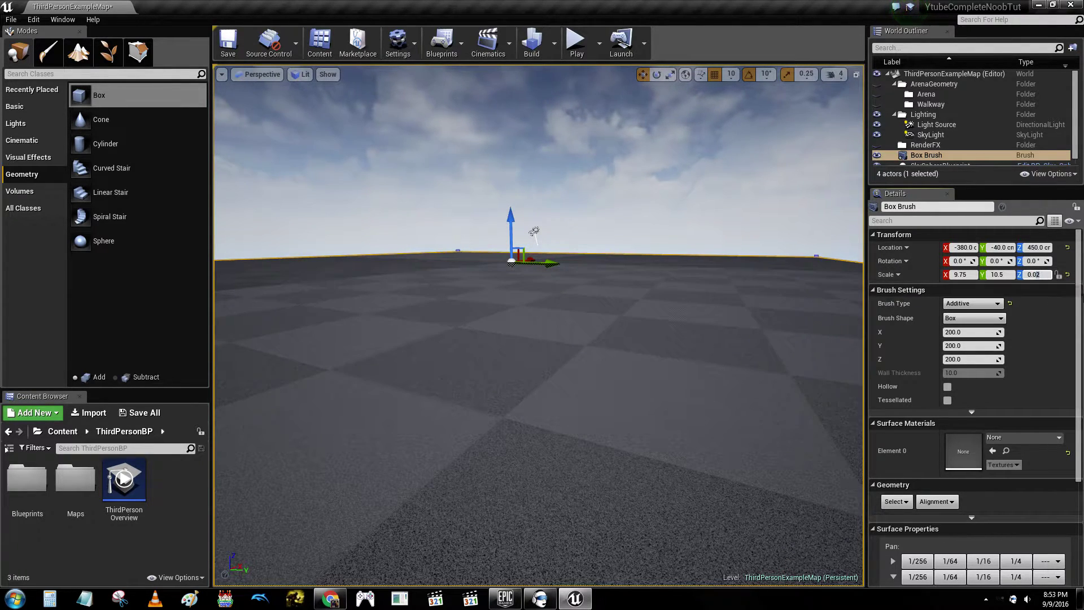
{"action": "type", "text": "5"}
{"action": "key", "text": "Return"}
{"action": "key", "text": "s"}
{"action": "mouse_move", "coordinate": [814, 275]}
{"action": "right_mouse_down"}
{"action": "mouse_move", "coordinate": [734, 296]}
{"action": "mouse_move", "coordinate": [808, 291]}
{"action": "right_mouse_up"}
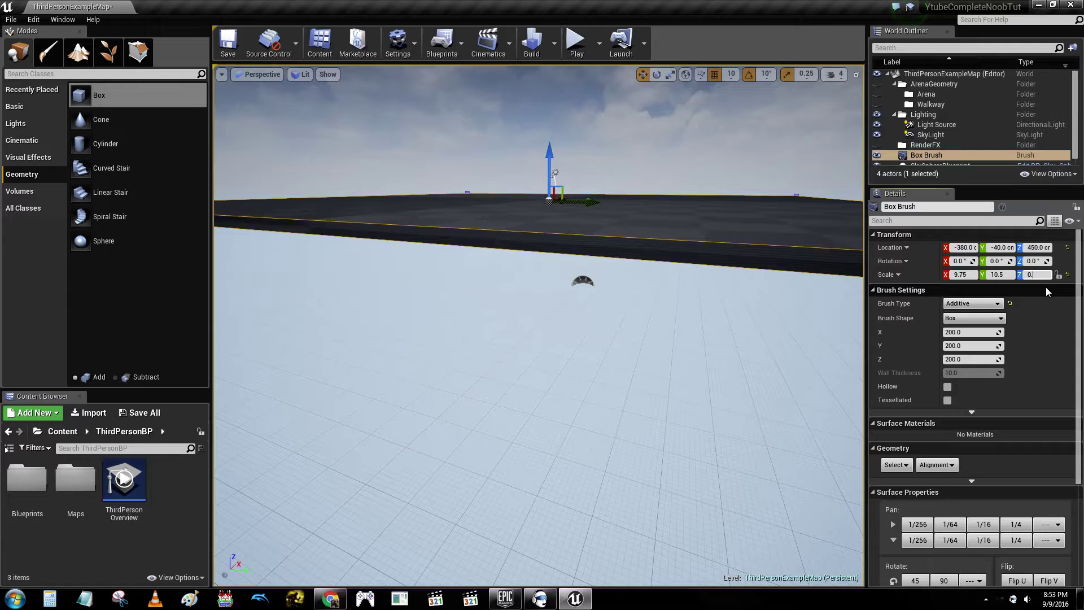
{"action": "key", "text": "Return"}
Start a play session from a spot on top of the floor slab.
{"action": "right_click_drag", "start_coordinate": [843, 243], "coordinate": [846, 268]}
{"action": "key", "text": "s"}
{"action": "key", "text": "w"}
{"action": "left_click", "coordinate": [731, 167]}
{"action": "key", "text": "w"}
{"action": "right_click_drag", "start_coordinate": [731, 166], "coordinate": [751, 181]}
{"action": "key", "text": "s"}
{"action": "mouse_move", "coordinate": [621, 266]}
{"action": "right_mouse_down"}
{"action": "mouse_move", "coordinate": [620, 251]}
{"action": "mouse_move", "coordinate": [599, 305]}
{"action": "mouse_move", "coordinate": [632, 270]}
{"action": "mouse_move", "coordinate": [609, 324]}
{"action": "right_mouse_up"}
{"action": "key", "text": "w"}
{"action": "key", "text": "s"}
{"action": "key", "text": "w"}
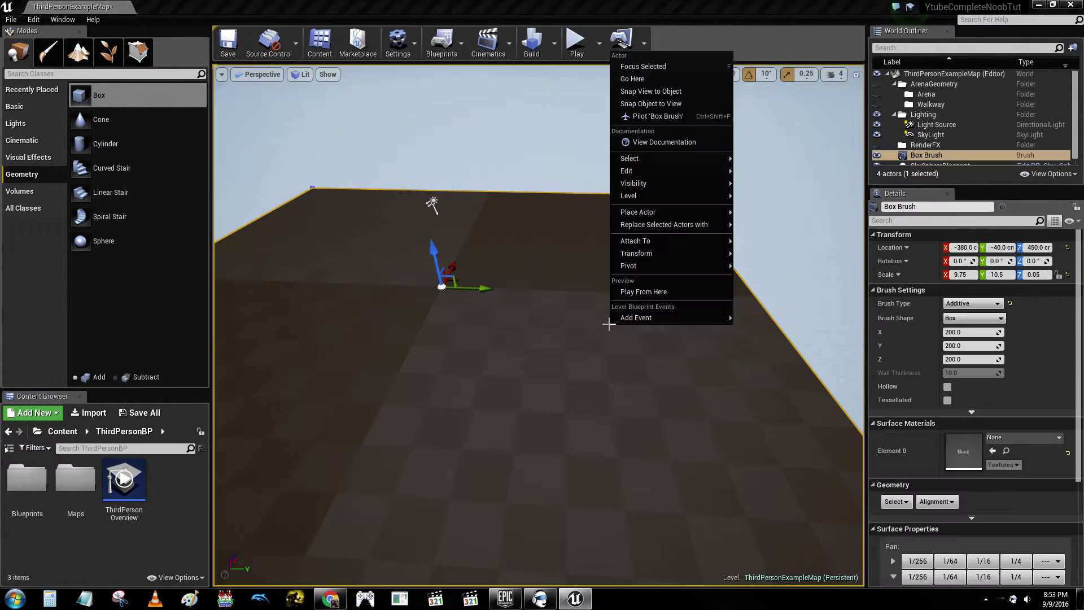
{"action": "left_click", "coordinate": [581, 184]}
{"action": "right_click", "coordinate": [602, 240]}
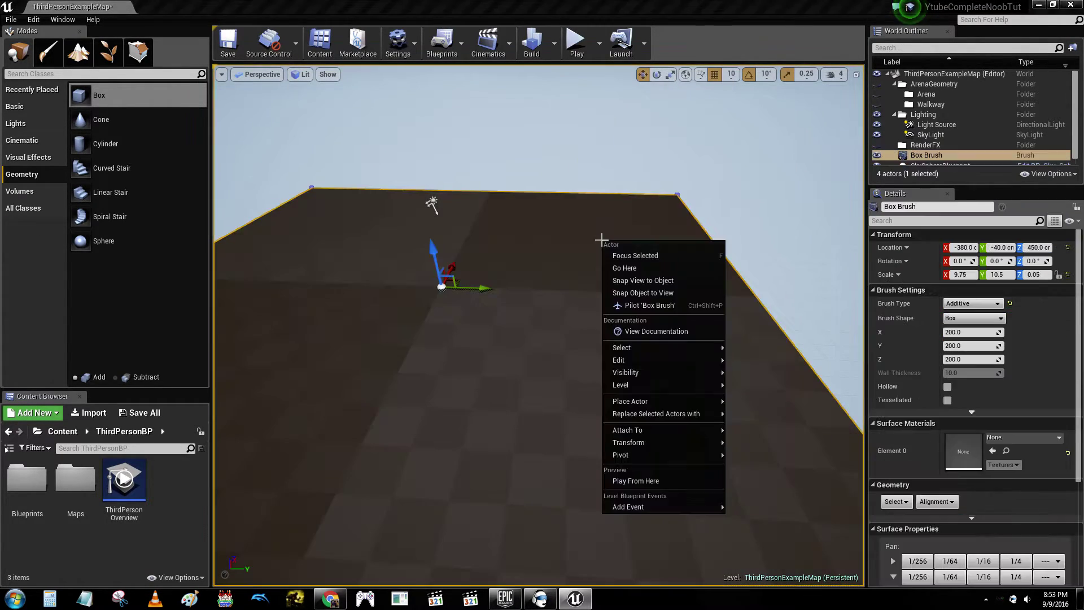
{"action": "left_click", "coordinate": [642, 480]}
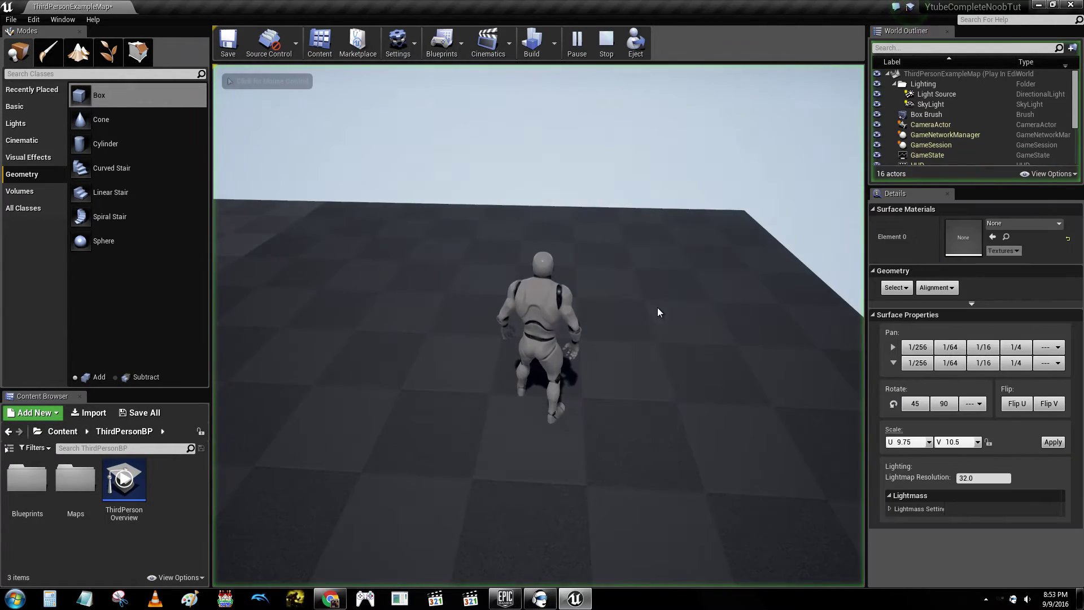
Run the character around the floor slab to test it, and end the play session.
{"action": "key", "text": "w"}
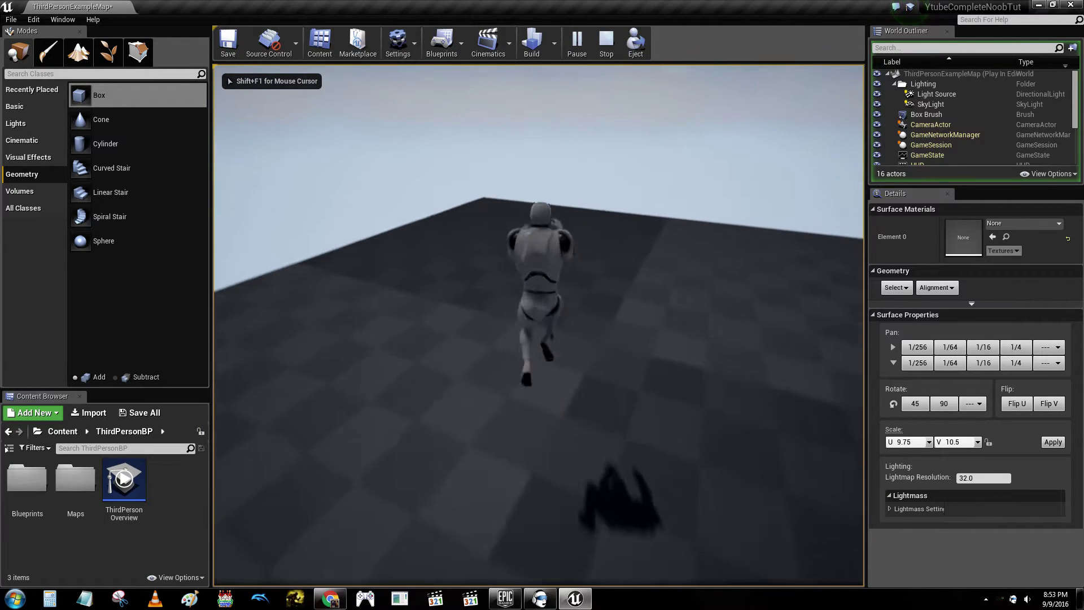
{"action": "key", "text": "w"}
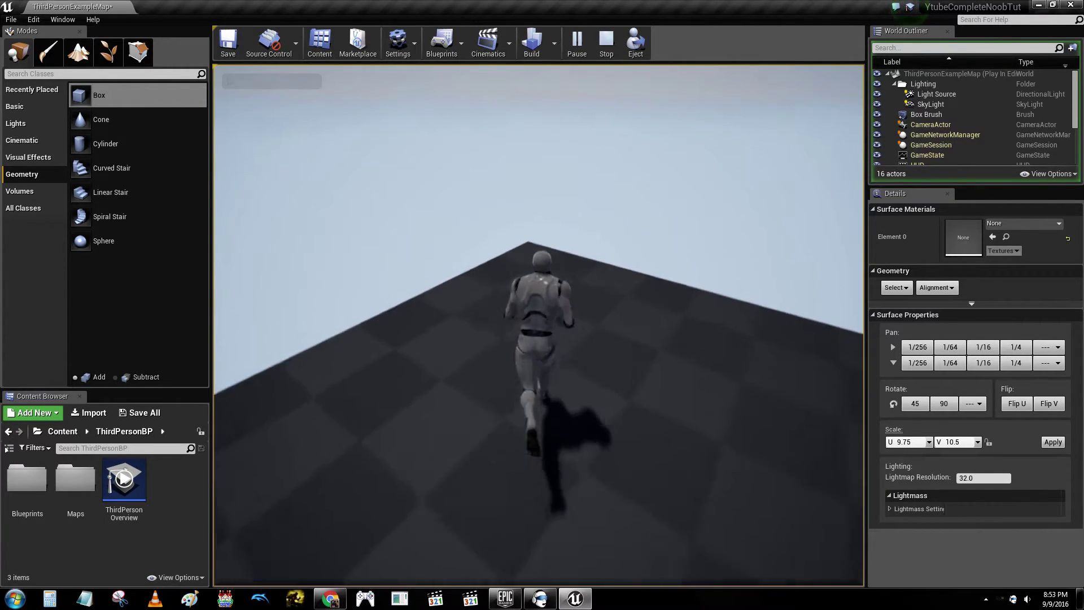
{"action": "key", "text": "w"}
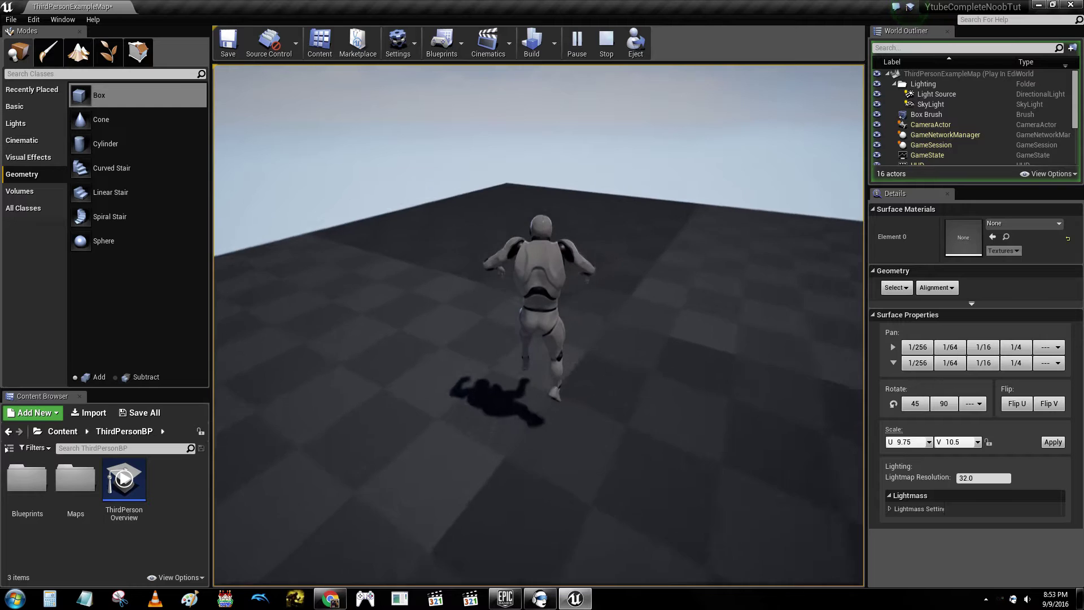
{"action": "key", "text": "w"}
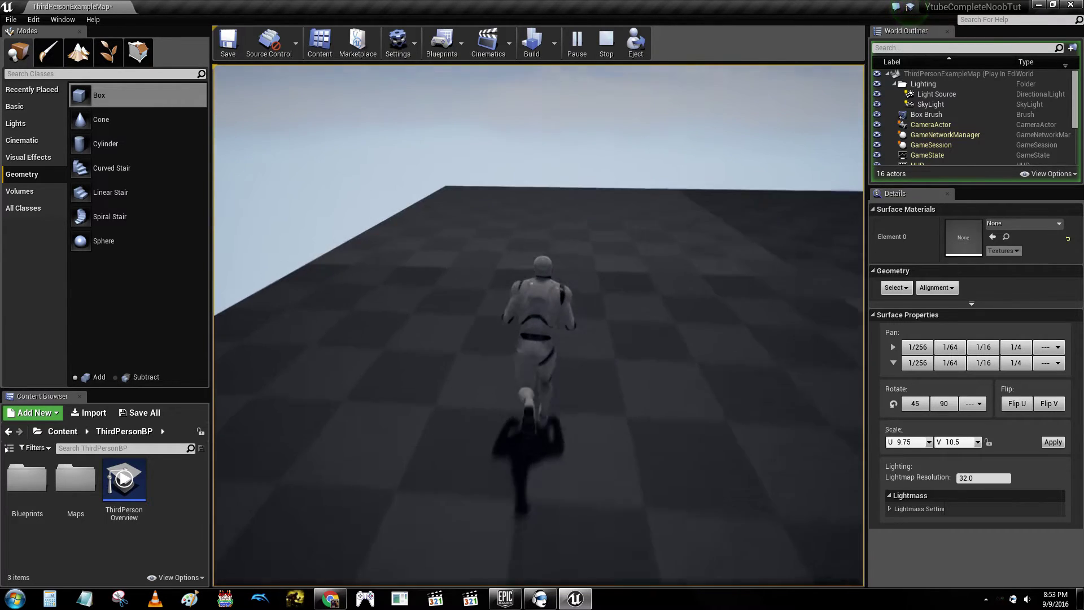
{"action": "key", "text": "w"}
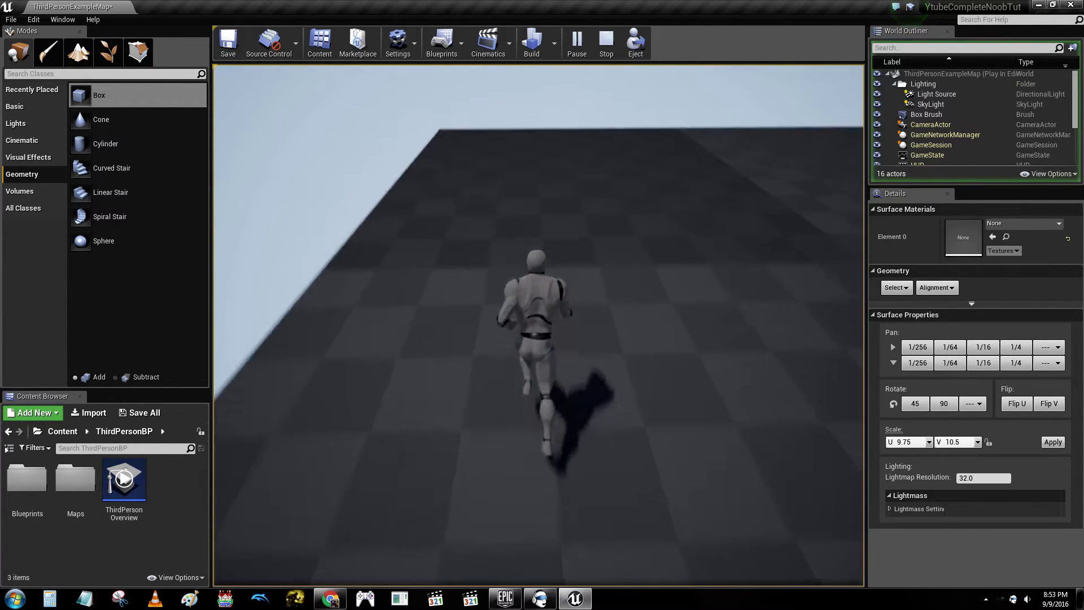
{"action": "key", "text": "w"}
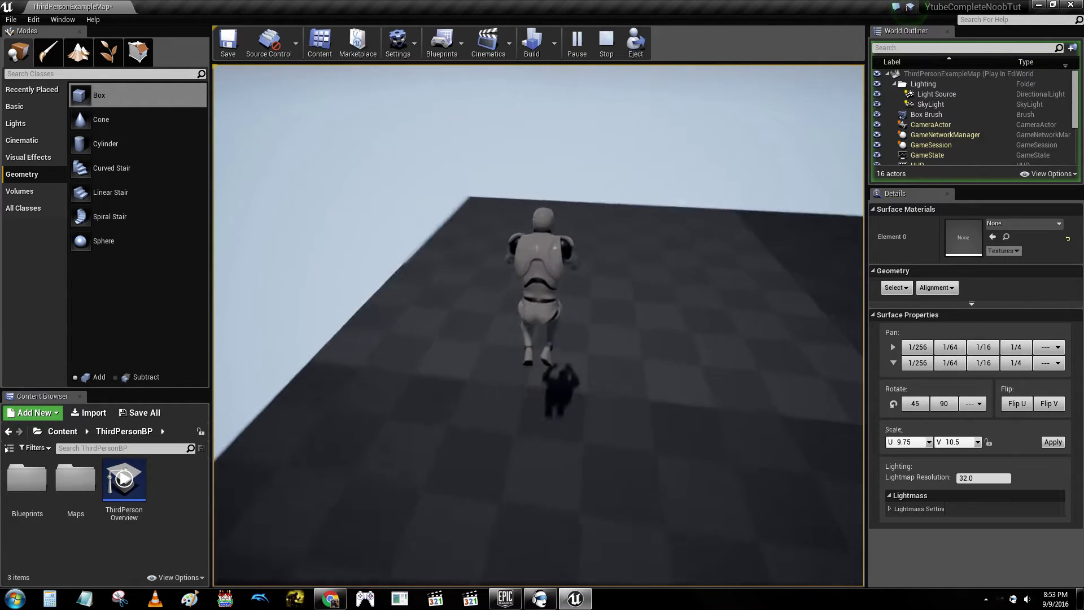
{"action": "key", "text": "Escape"}
Examine the floor slab from several angles and distances.
{"action": "key", "text": "s"}
{"action": "right_click_drag", "start_coordinate": [789, 185], "coordinate": [856, 182]}
{"action": "key", "text": "s"}
{"action": "key", "text": "w"}
{"action": "key", "text": "a"}
{"action": "left_click_drag", "start_coordinate": [625, 266], "coordinate": [675, 240], "text": "alt"}
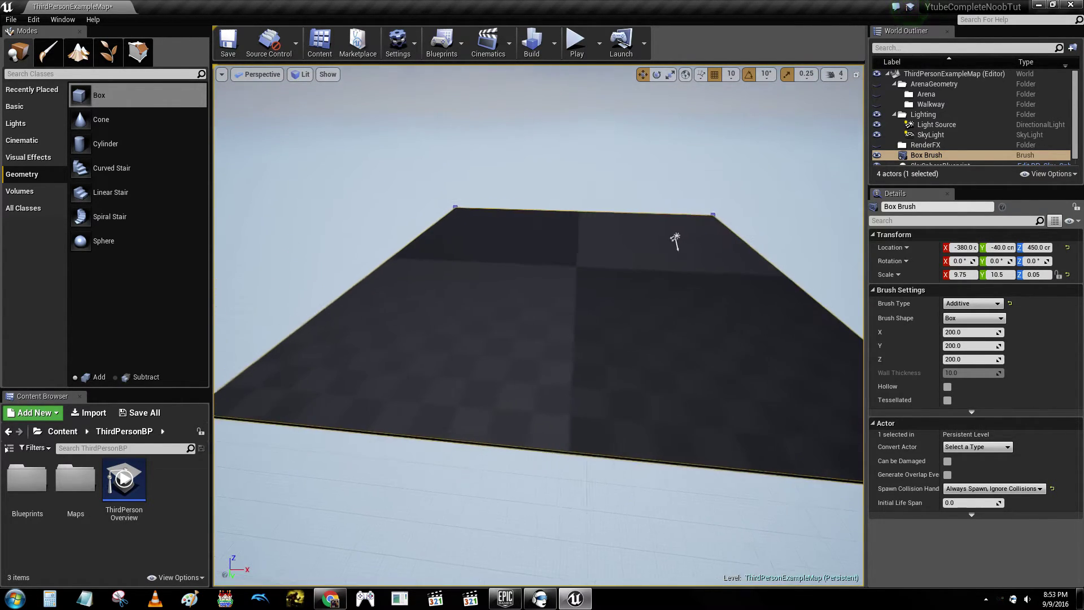
{"action": "left_click", "coordinate": [670, 168]}
{"action": "key", "text": "w"}
{"action": "right_click_drag", "start_coordinate": [653, 167], "coordinate": [814, 142]}
{"action": "key", "text": "a"}
{"action": "key", "text": "s"}
{"action": "key", "text": "w"}
{"action": "left_click_drag", "start_coordinate": [562, 255], "coordinate": [559, 203], "text": "alt"}
{"action": "left_click_drag", "start_coordinate": [638, 172], "coordinate": [639, 165], "text": "alt"}
{"action": "right_click_drag", "start_coordinate": [639, 171], "coordinate": [607, 176], "text": "alt"}
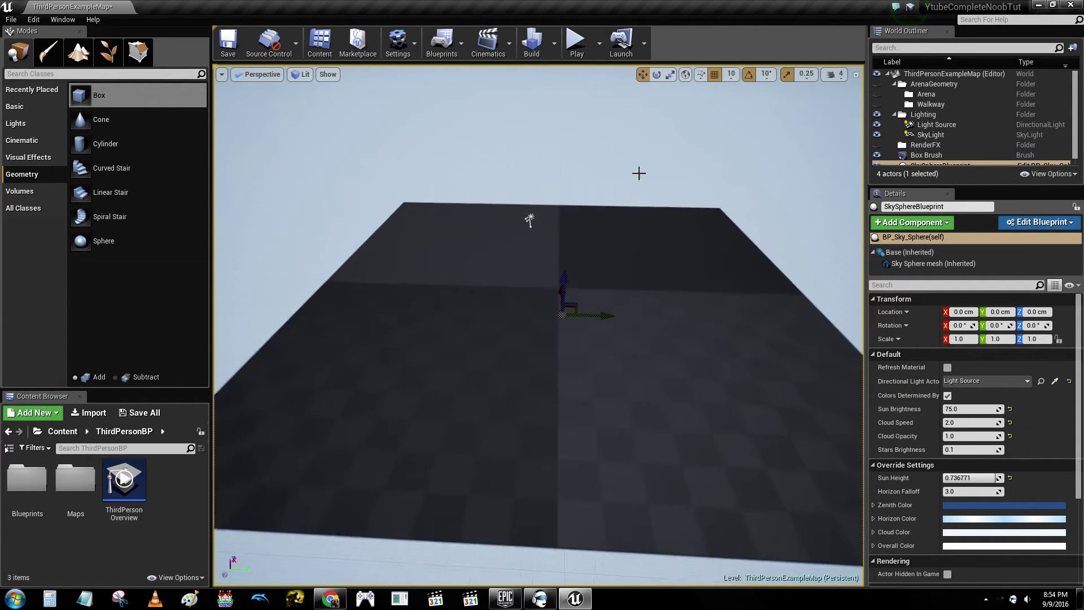
{"action": "left_click_drag", "start_coordinate": [638, 171], "coordinate": [537, 170], "text": "alt"}
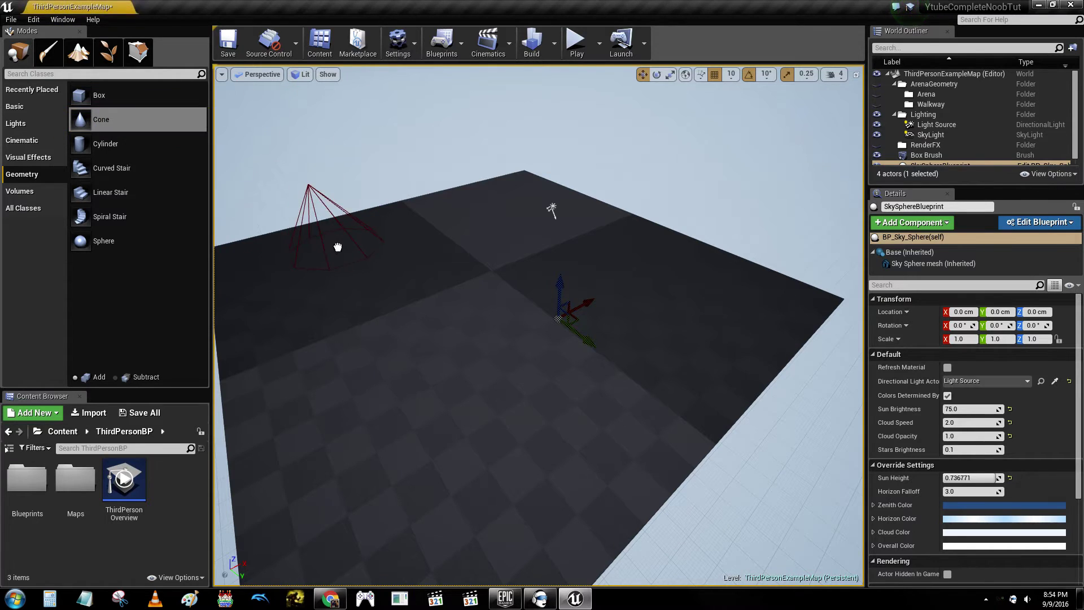
Place additive Cone, Cylinder and Linear Stair brushes on the floor slab.
{"action": "left_click_drag", "start_coordinate": [338, 247], "coordinate": [337, 246]}
{"action": "left_click_drag", "start_coordinate": [105, 144], "coordinate": [494, 248]}
{"action": "left_click", "coordinate": [358, 143]}
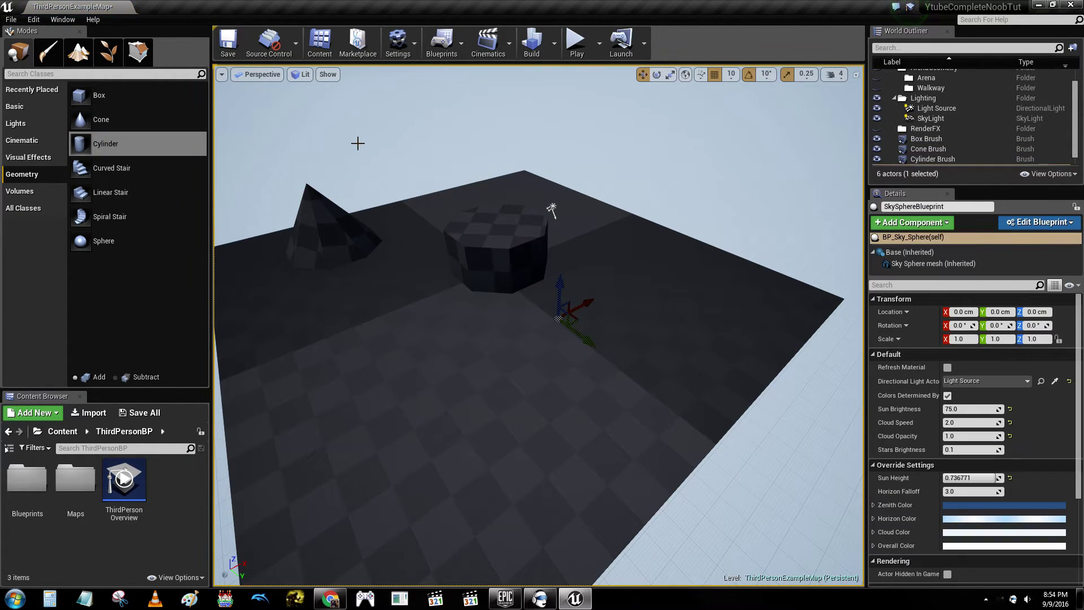
{"action": "left_click_drag", "start_coordinate": [155, 193], "coordinate": [402, 374]}
{"action": "left_click", "coordinate": [372, 155]}
Look over the placed shapes and review the cylinder brush's settings and surface properties.
{"action": "left_click_drag", "start_coordinate": [617, 135], "coordinate": [700, 134], "text": "alt"}
{"action": "right_click_drag", "start_coordinate": [617, 134], "coordinate": [644, 135], "text": "alt"}
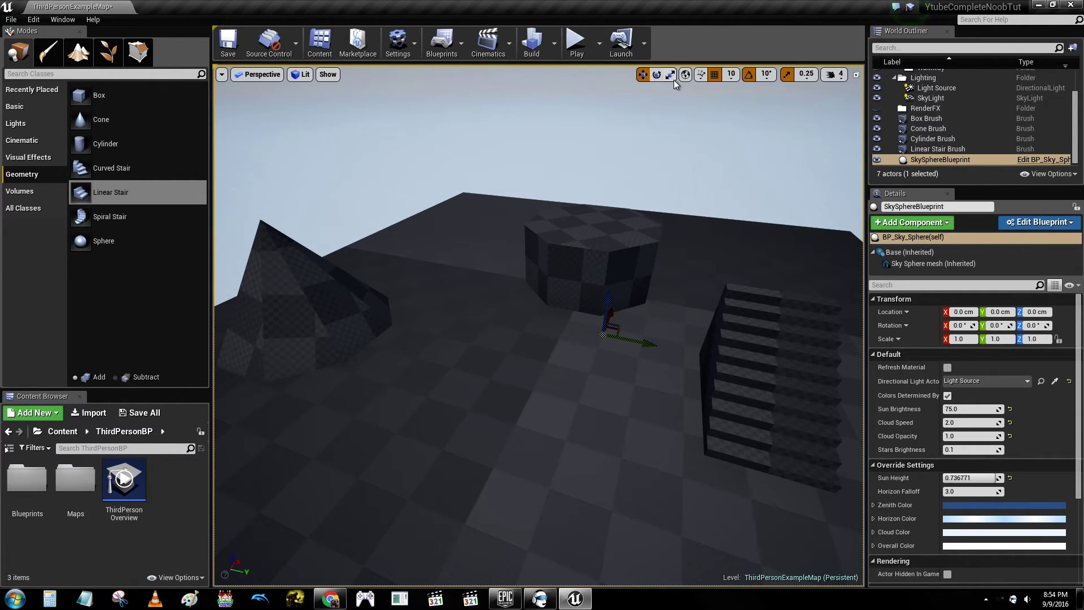
{"action": "mouse_move", "coordinate": [591, 167]}
{"action": "right_mouse_down"}
{"action": "mouse_move", "coordinate": [639, 167]}
{"action": "mouse_move", "coordinate": [575, 167]}
{"action": "right_mouse_up"}
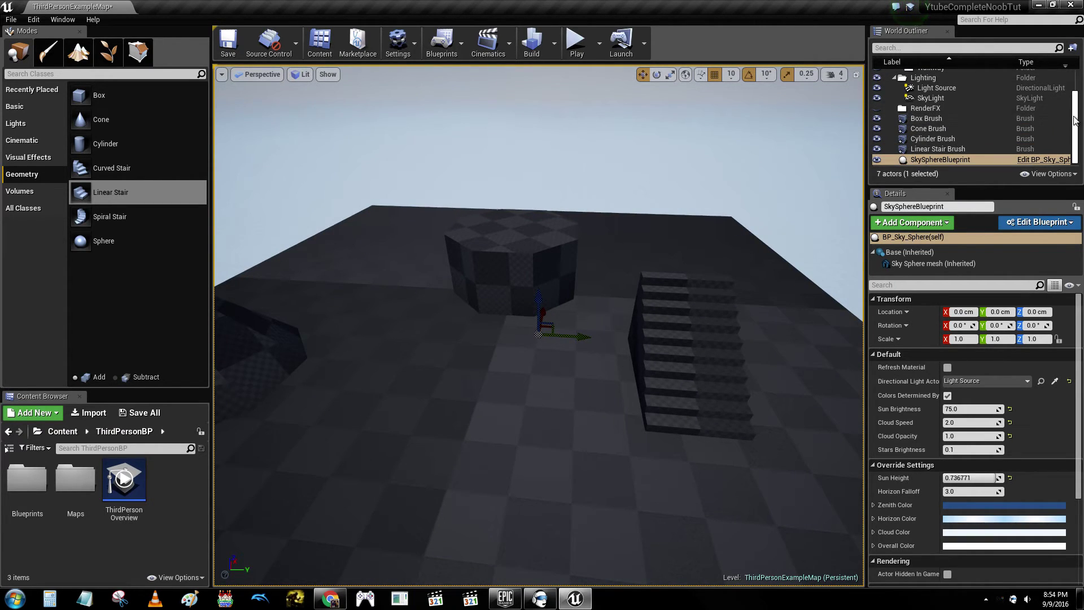
{"action": "right_click_drag", "start_coordinate": [702, 131], "coordinate": [686, 133]}
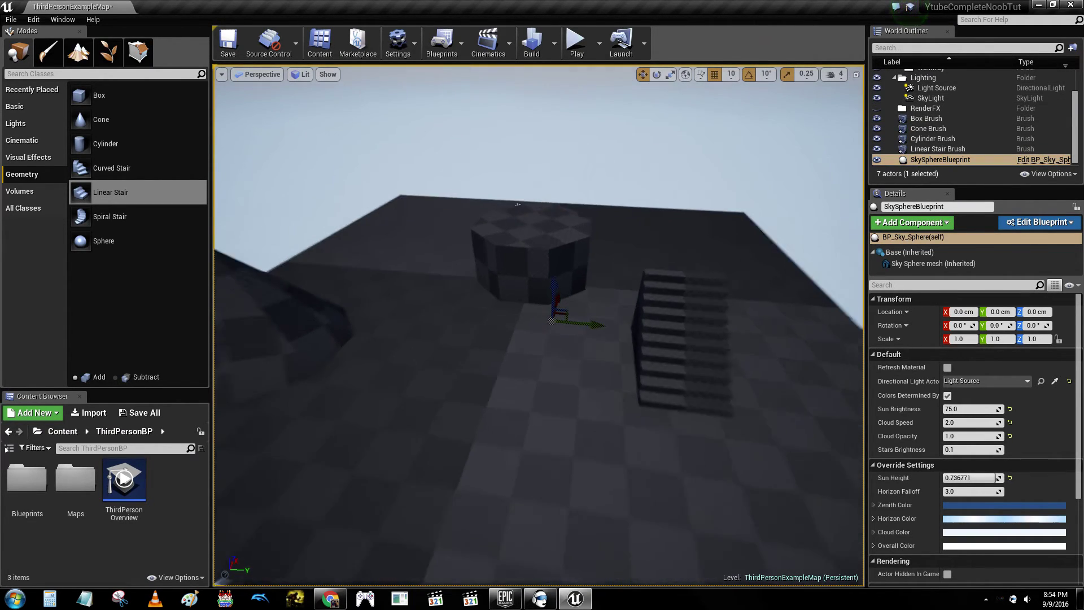
{"action": "right_click", "coordinate": [702, 130]}
{"action": "right_click_drag", "start_coordinate": [629, 170], "coordinate": [615, 168]}
{"action": "left_click", "coordinate": [548, 227]}
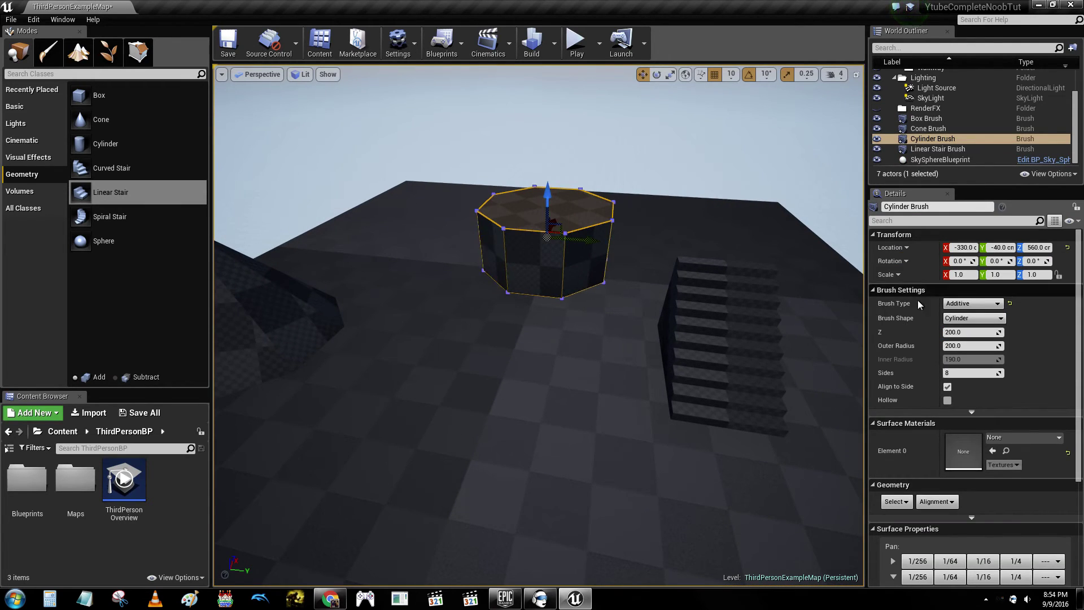
{"action": "scroll", "coordinate": [1028, 361], "scroll_direction": "down", "scroll_amount": 3}
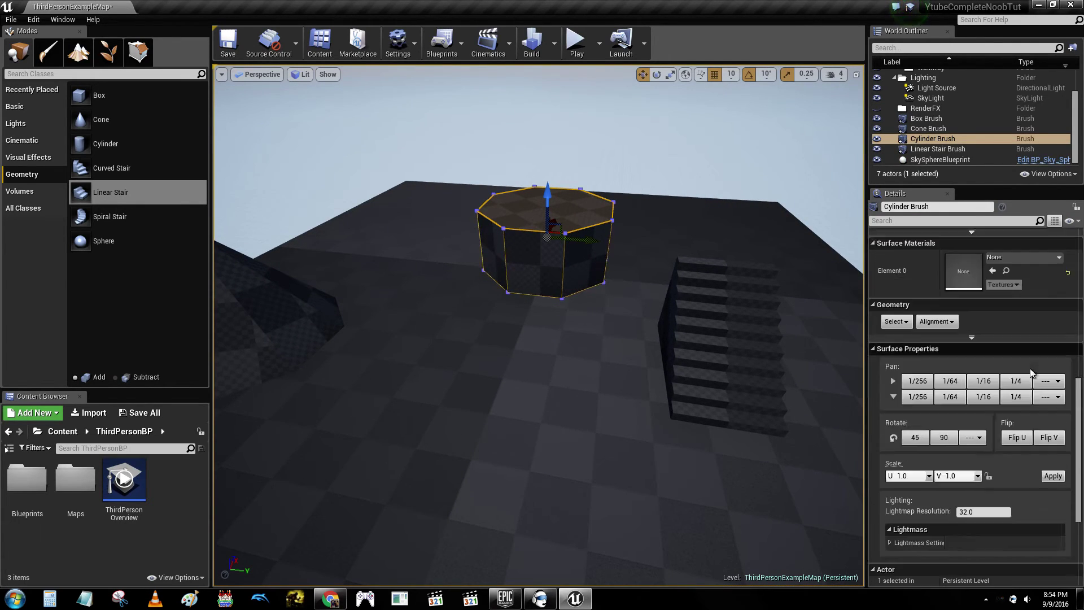
{"action": "scroll", "coordinate": [1029, 366], "scroll_direction": "up", "scroll_amount": 3}
{"action": "left_click", "coordinate": [680, 159]}
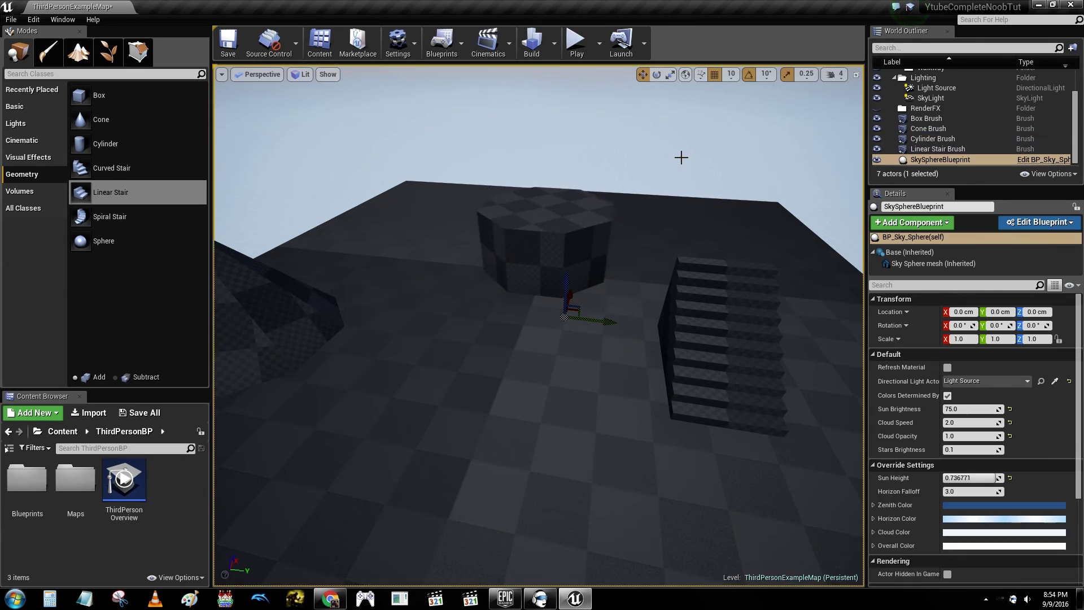